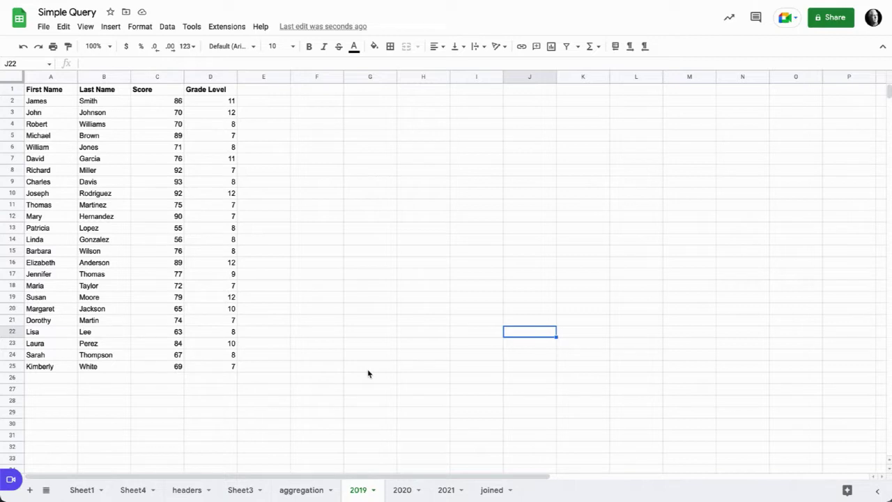
Step: Compare the 2019, 2020 and 2021 score sheets, ending on the 2019 sheet
{"action": "scroll", "coordinate": [364, 360], "scroll_direction": "right", "scroll_amount": 1}
{"action": "scroll", "coordinate": [379, 360], "scroll_direction": "left", "scroll_amount": 1}
{"action": "left_click", "coordinate": [403, 490]}
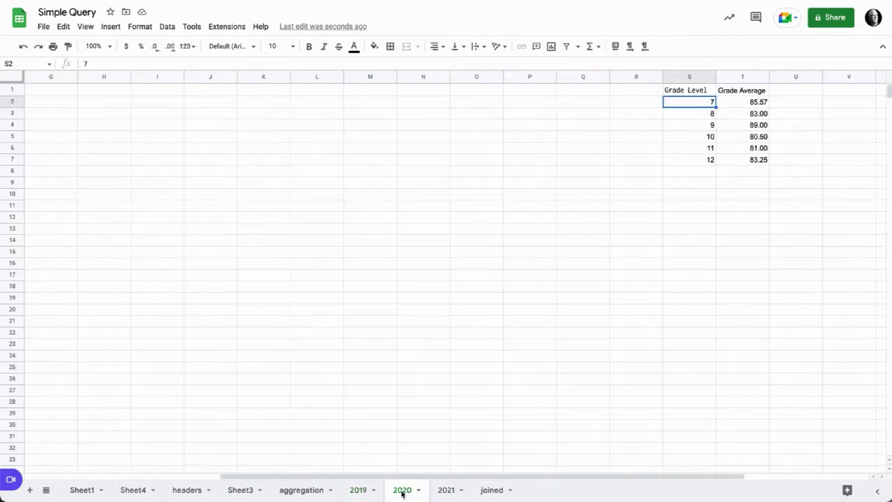
{"action": "left_click", "coordinate": [446, 490]}
{"action": "left_click", "coordinate": [402, 491]}
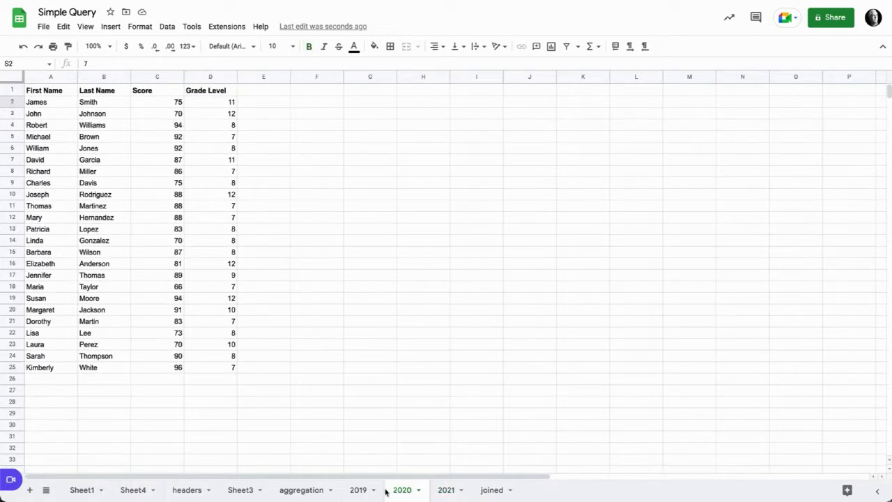
{"action": "left_click", "coordinate": [357, 490]}
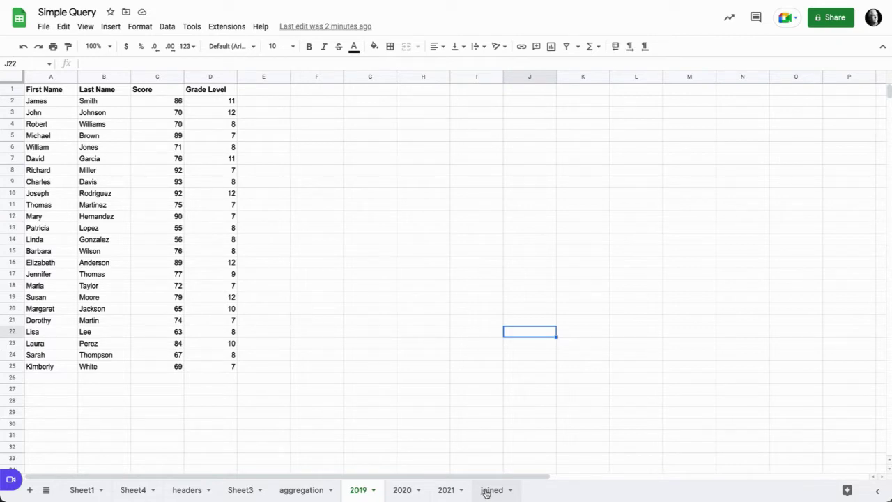
Step: Add a new sheet and name it 'aggregate'
{"action": "left_click", "coordinate": [29, 489]}
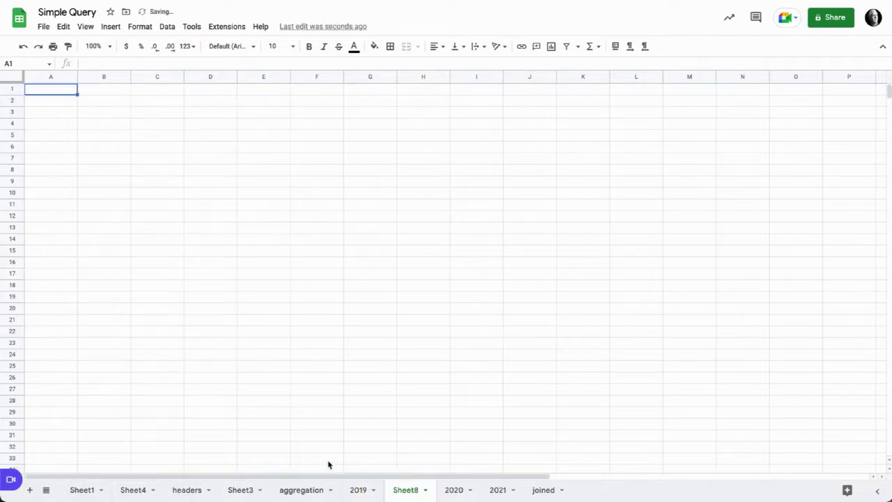
{"action": "double_click", "coordinate": [405, 491]}
{"action": "type", "text": "aggregate"}
{"action": "key", "text": "Return"}
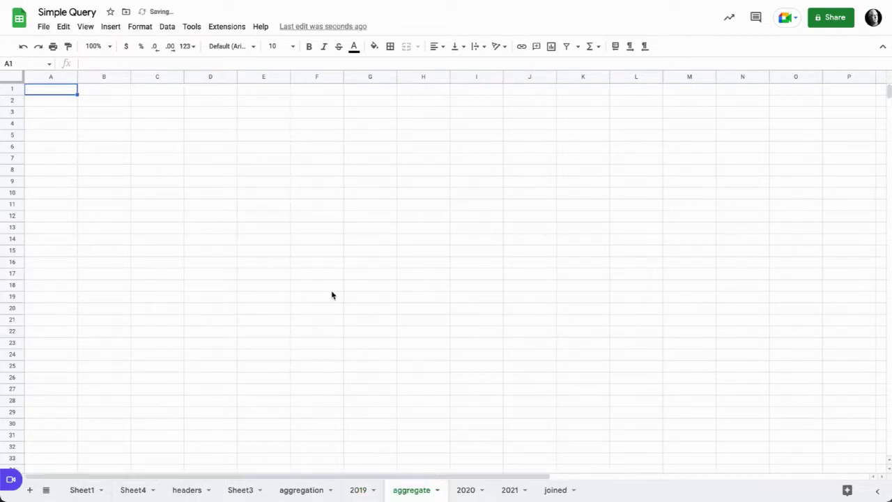
Step: In A1 of aggregate, start the formula ={'2019'!A:D referencing the 2019 columns
{"action": "left_click", "coordinate": [61, 90]}
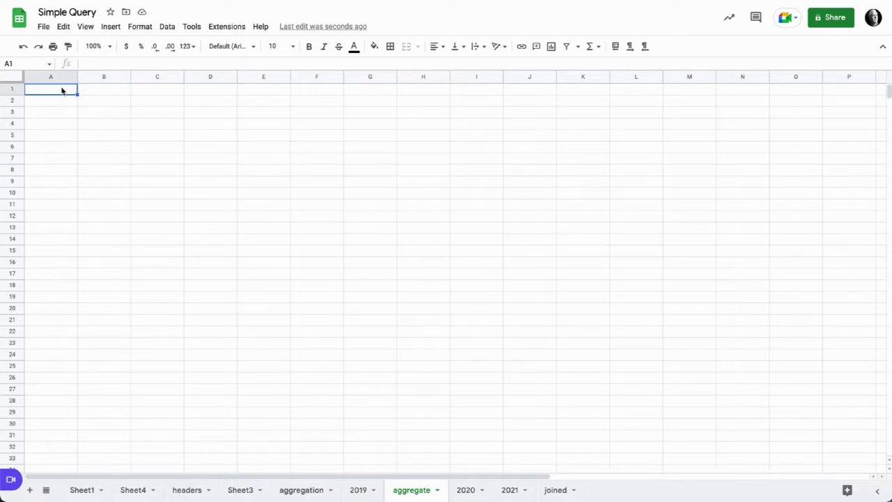
{"action": "type", "text": "="}
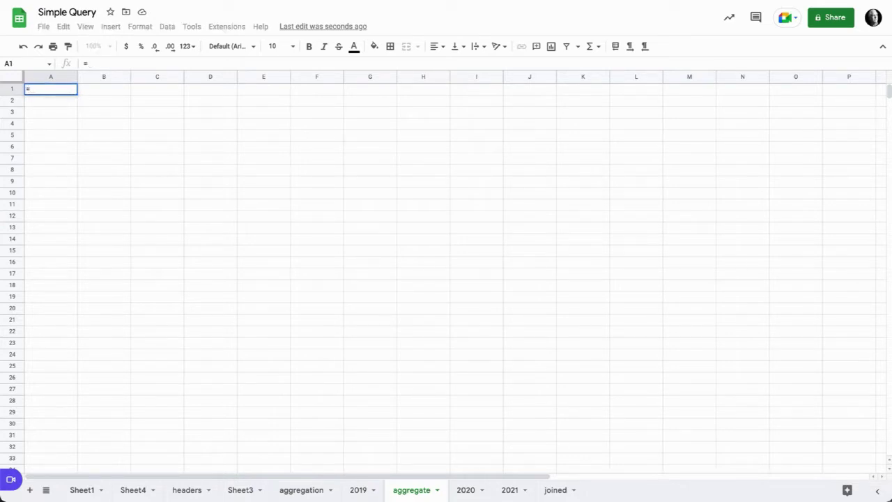
{"action": "type", "text": "{"}
{"action": "left_click", "coordinate": [357, 490]}
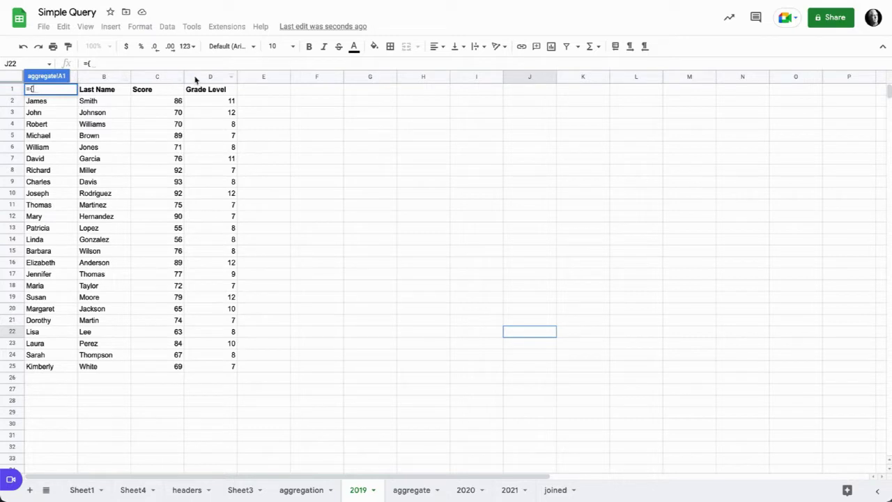
{"action": "left_click_drag", "start_coordinate": [195, 79], "coordinate": [67, 79]}
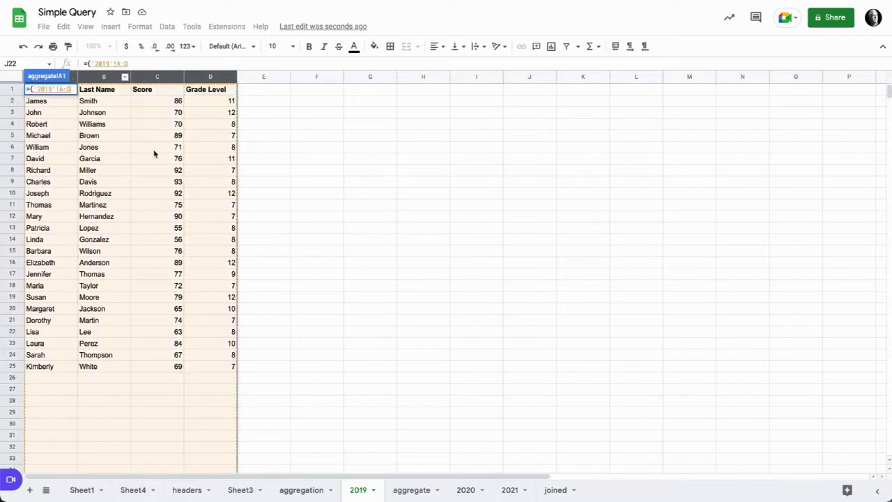
{"action": "left_click", "coordinate": [412, 490]}
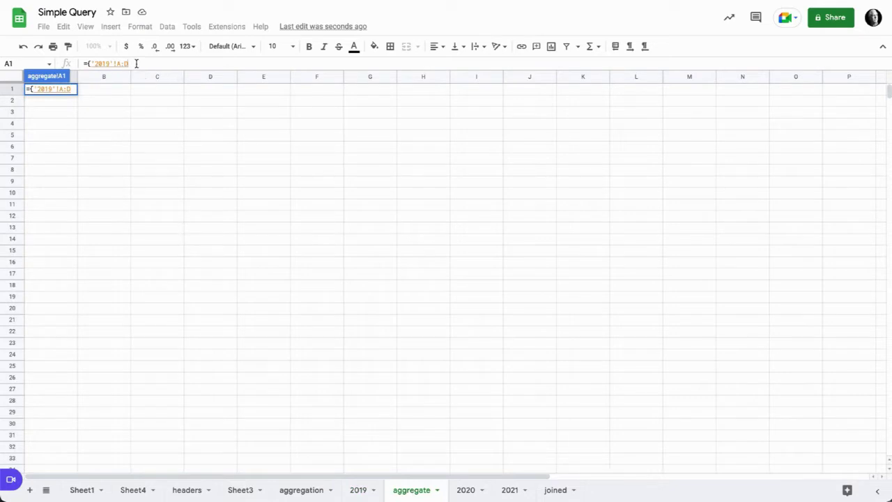
Step: Close the array as ={'2019'!A:D} to pull in the 2019 data
{"action": "type", "text": "}"}
{"action": "key", "text": "Return"}
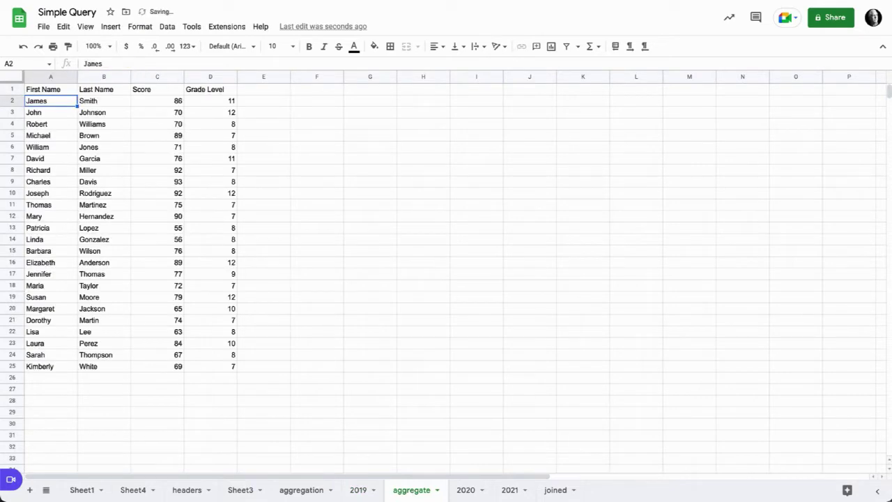
{"action": "left_click", "coordinate": [63, 94]}
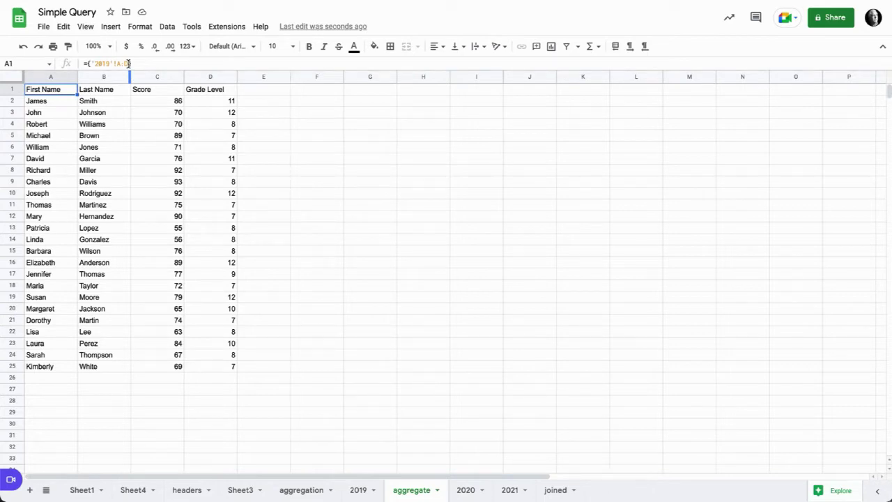
Step: Extend A1 to ={'2019'!A:D,'2020'!A:D,'2021'!A:D}, placing the years side by side
{"action": "left_click", "coordinate": [128, 64]}
{"action": "left_click_drag", "start_coordinate": [128, 64], "coordinate": [92, 64]}
{"action": "key", "text": "ctrl+c"}
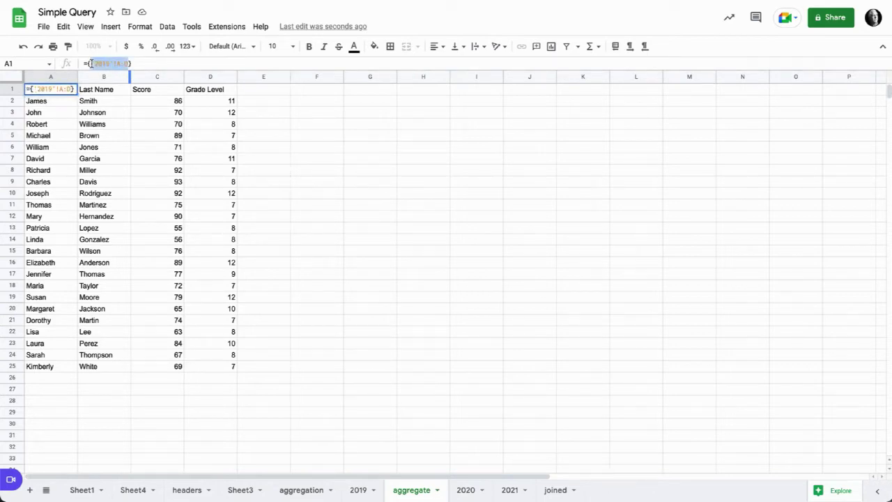
{"action": "left_click", "coordinate": [129, 63]}
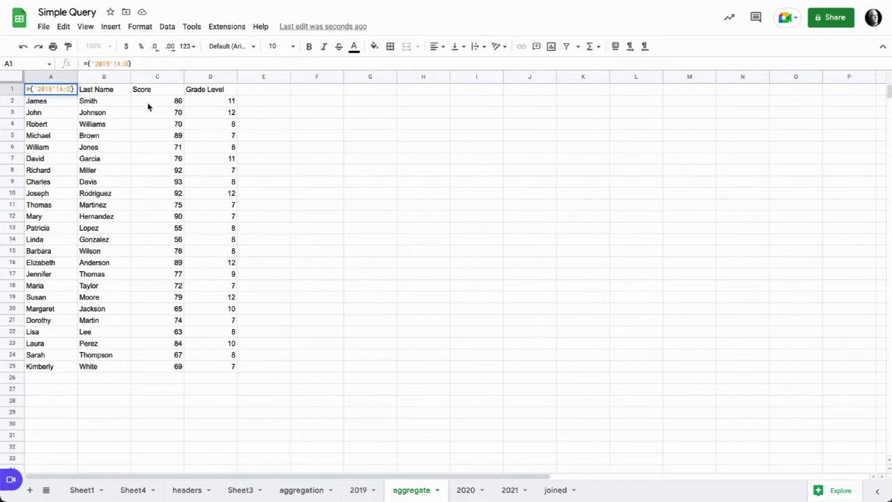
{"action": "type", "text": ","}
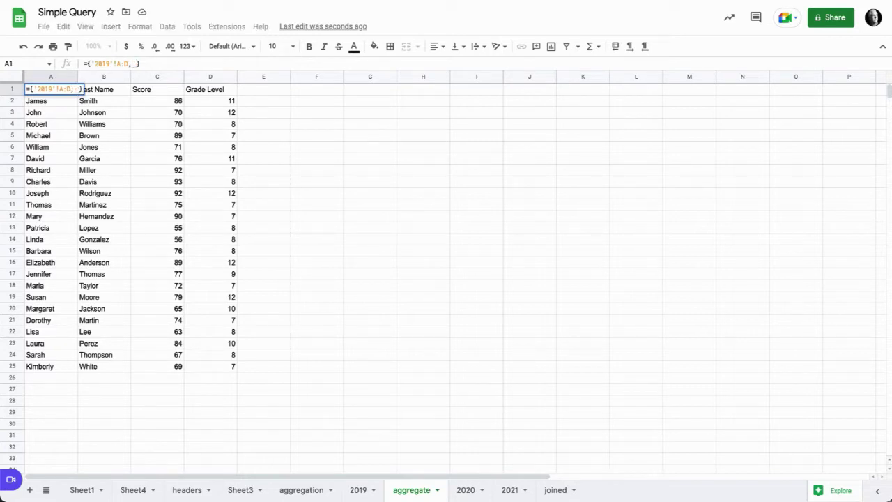
{"action": "key", "text": "ctrl+v"}
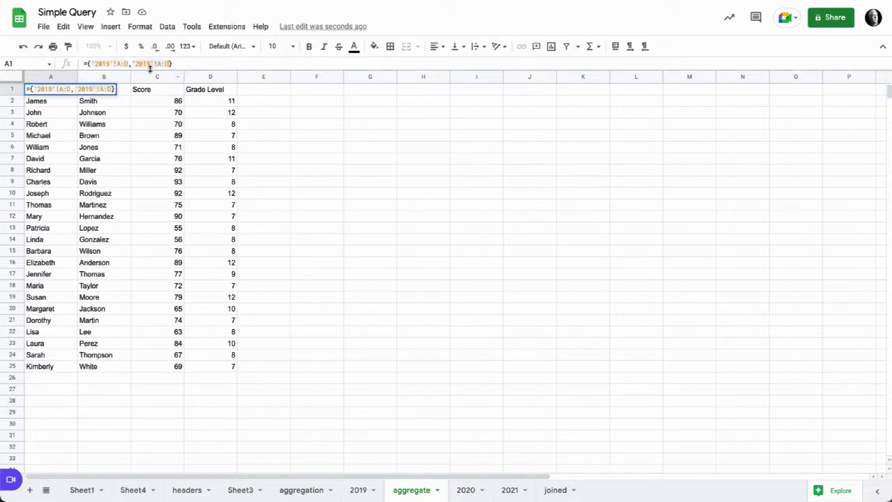
{"action": "key", "text": "Left"}
{"action": "key", "text": "Left"}
{"action": "key", "text": "Left"}
{"action": "key", "text": "Left"}
{"action": "key", "text": "Left"}
{"action": "key", "text": "Left"}
{"action": "key", "text": "BackSpace"}
{"action": "key", "text": "BackSpace"}
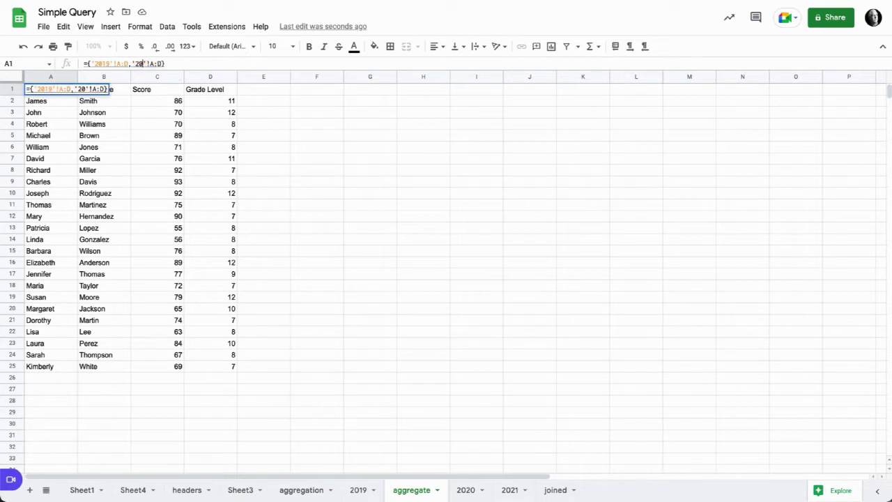
{"action": "type", "text": "20"}
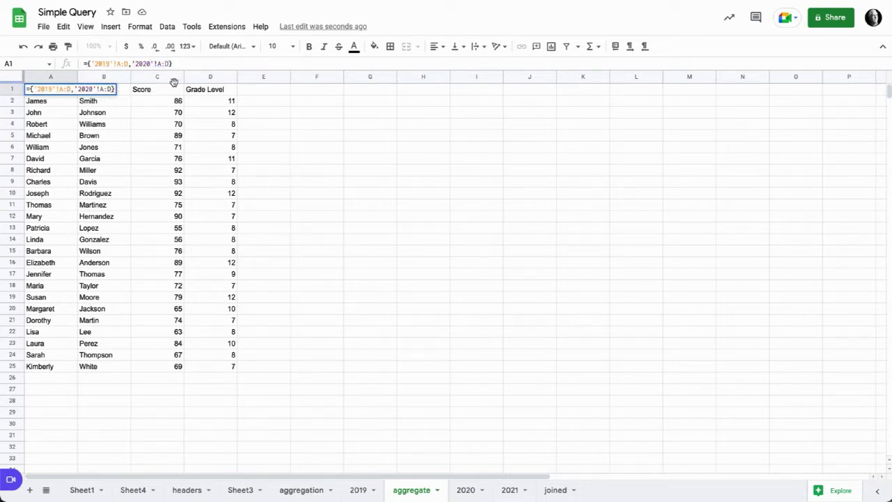
{"action": "type", "text": ","}
{"action": "key", "text": "ctrl+v"}
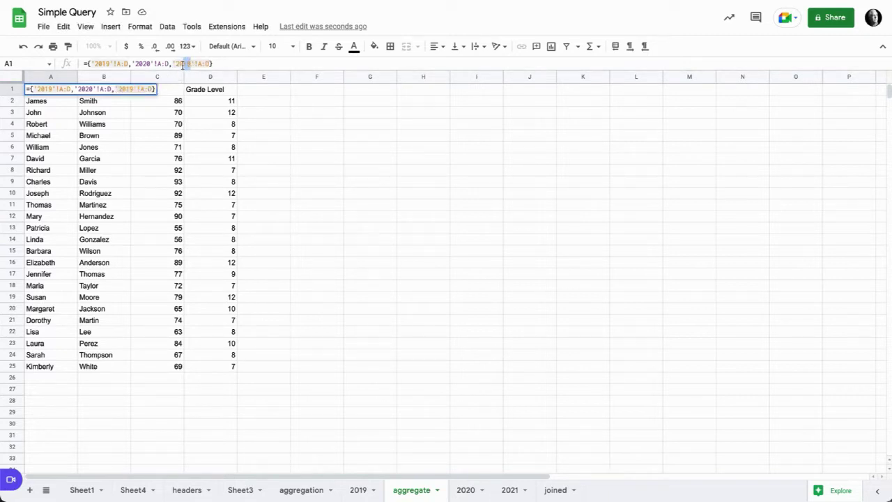
{"action": "type", "text": "21"}
{"action": "key", "text": "Return"}
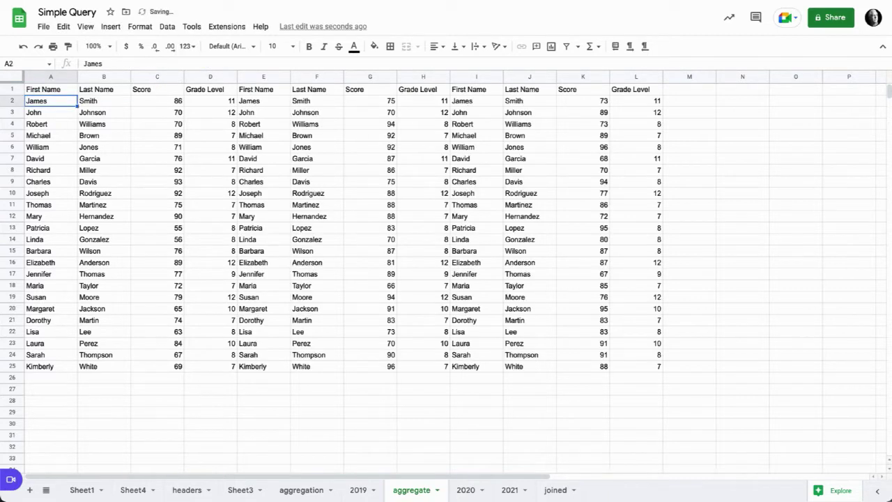
Step: Change A1 to ={'2019'!A:D;'2020'!A:D;'2021'!A:D}, using semicolons to stack the years
{"action": "left_click", "coordinate": [65, 94]}
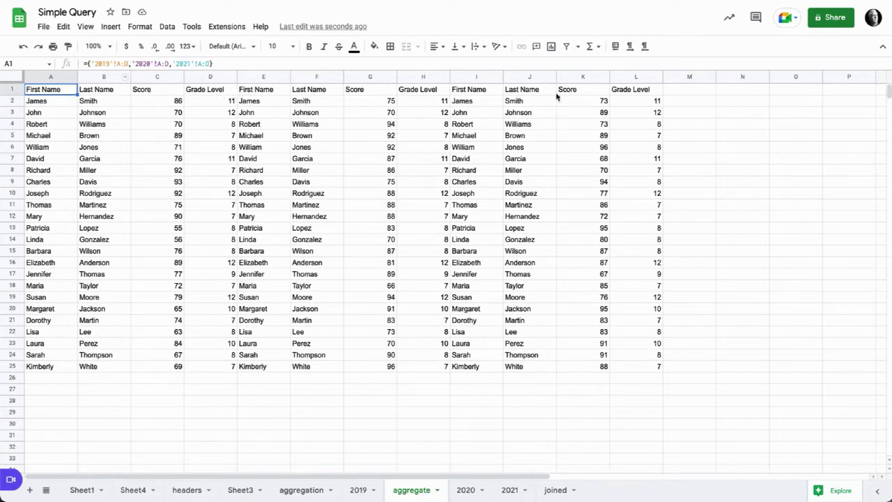
{"action": "left_click", "coordinate": [131, 64]}
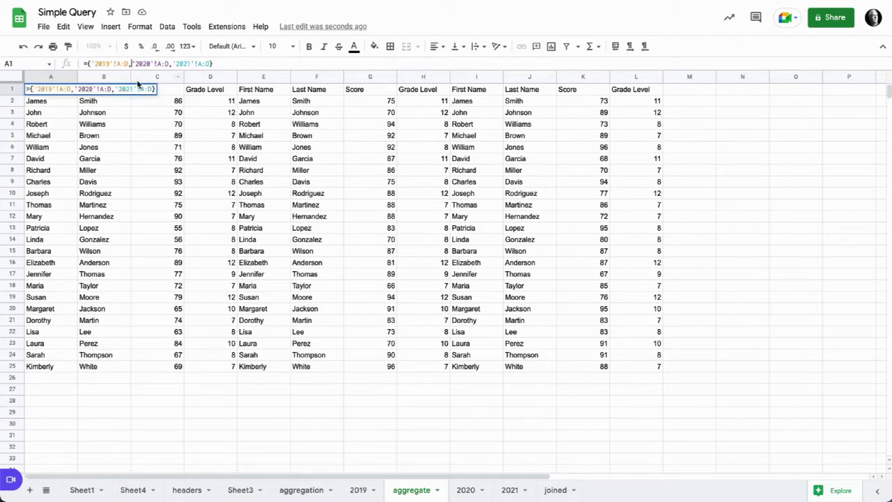
{"action": "key", "text": "BackSpace"}
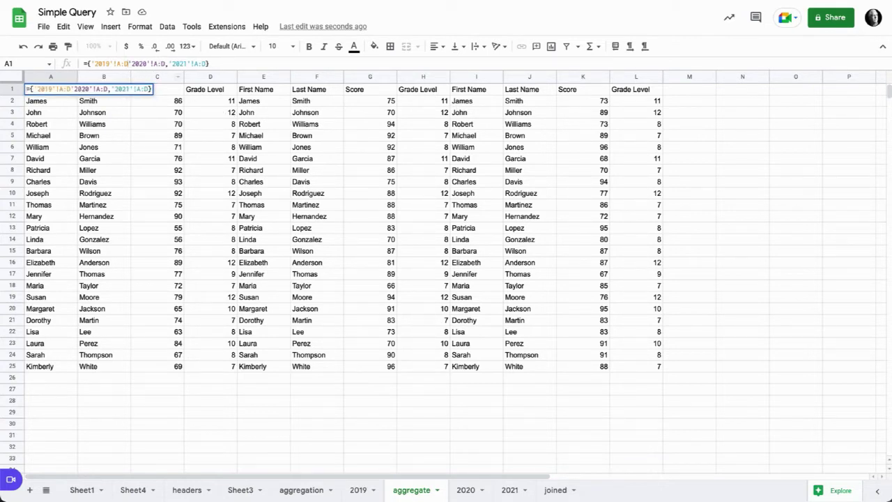
{"action": "type", "text": ";"}
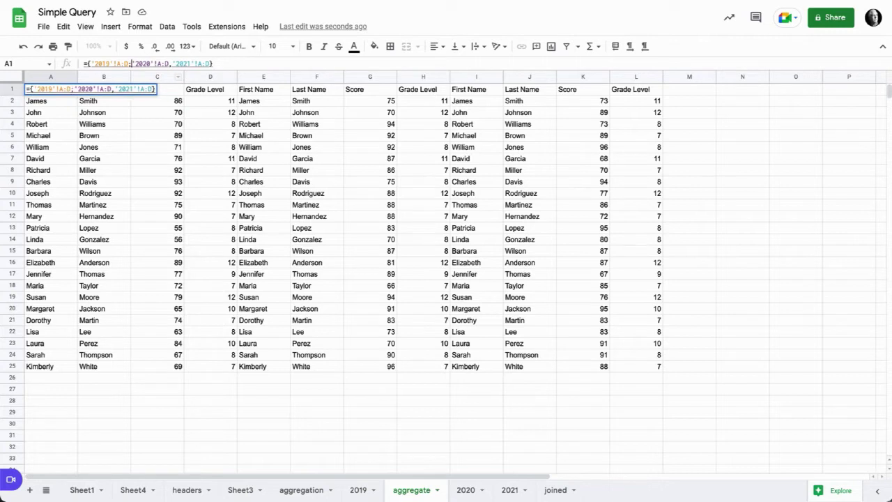
{"action": "left_click", "coordinate": [173, 63]}
{"action": "key", "text": "BackSpace"}
{"action": "type", "text": ";"}
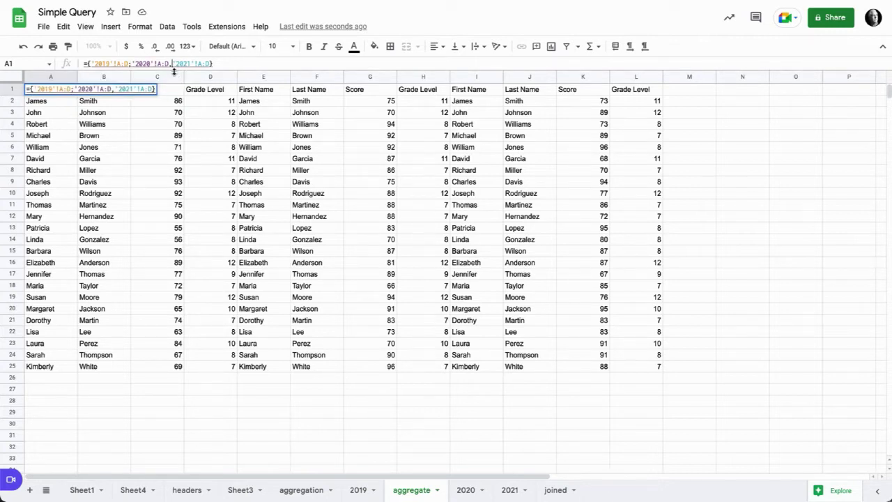
{"action": "key", "text": "BackSpace"}
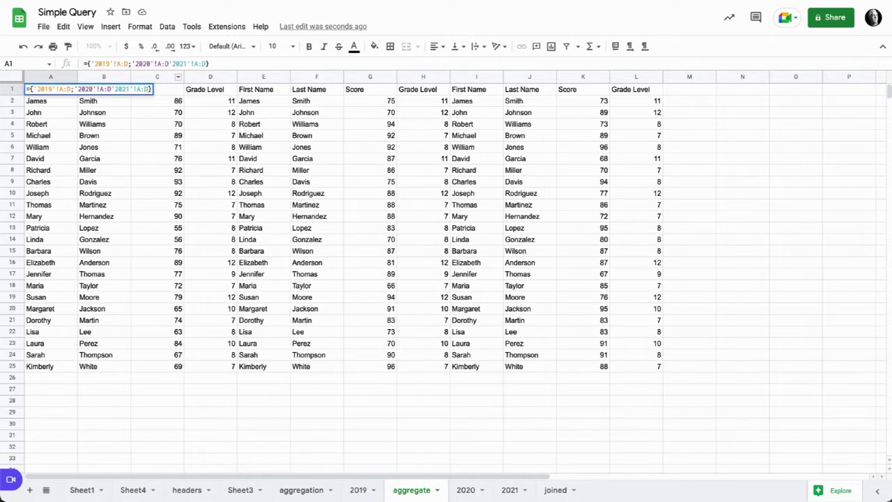
{"action": "type", "text": ";"}
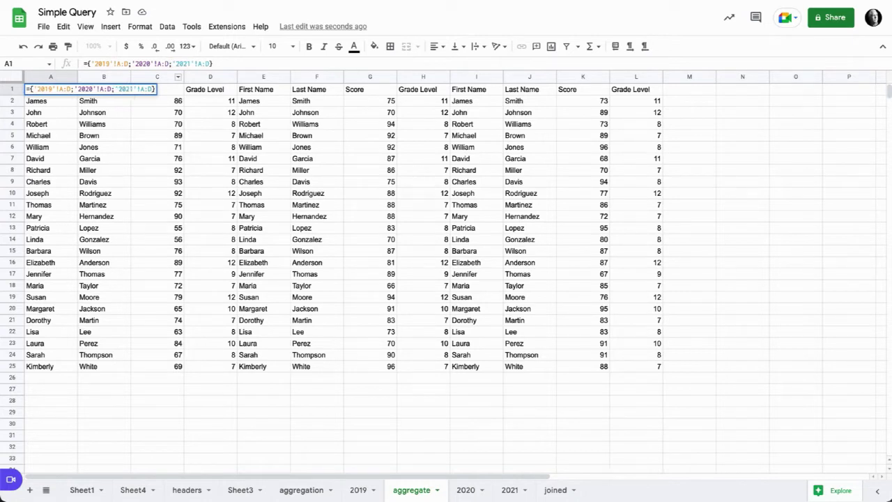
{"action": "key", "text": "Return"}
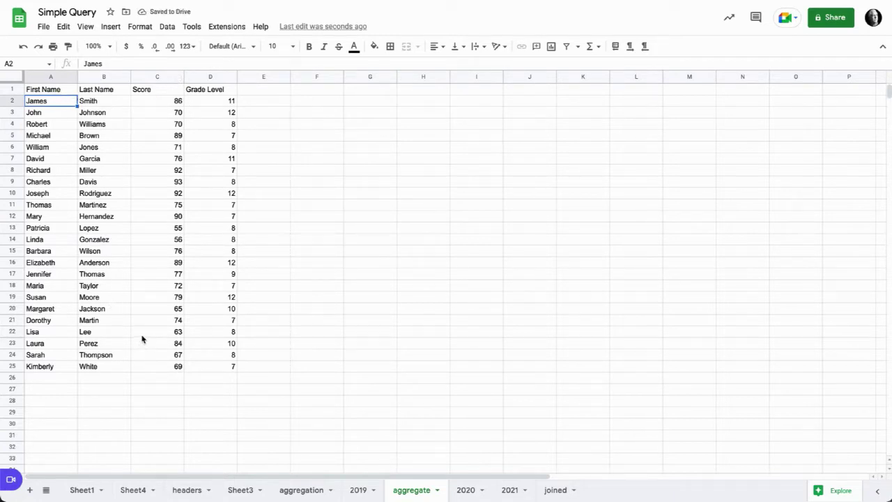
Step: Check how far the stacked data in column A of aggregate runs
{"action": "left_click", "coordinate": [60, 92]}
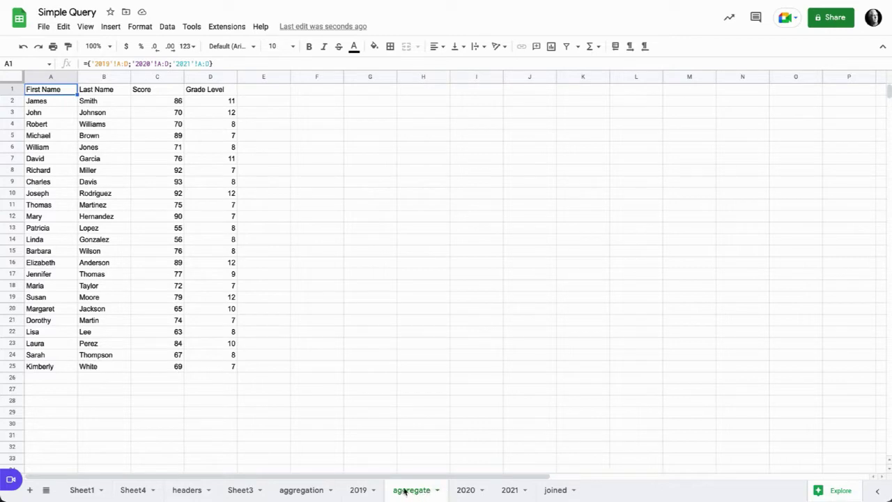
{"action": "left_click", "coordinate": [63, 81]}
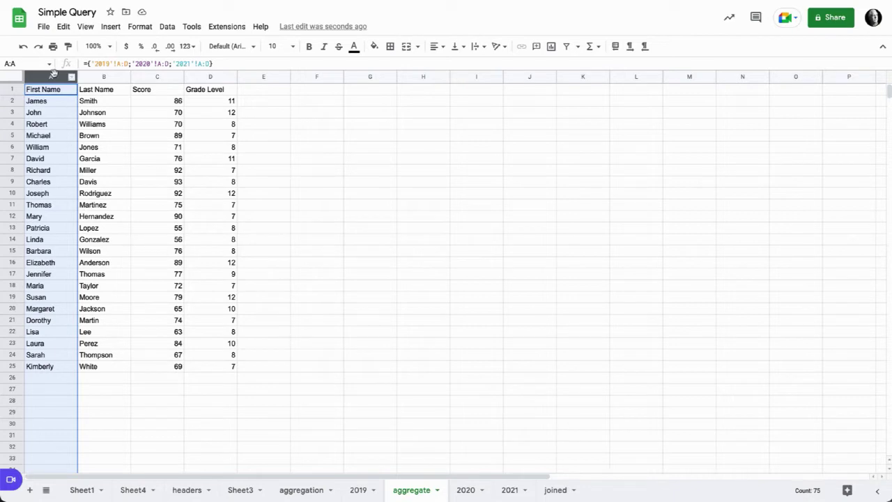
{"action": "left_click", "coordinate": [53, 91]}
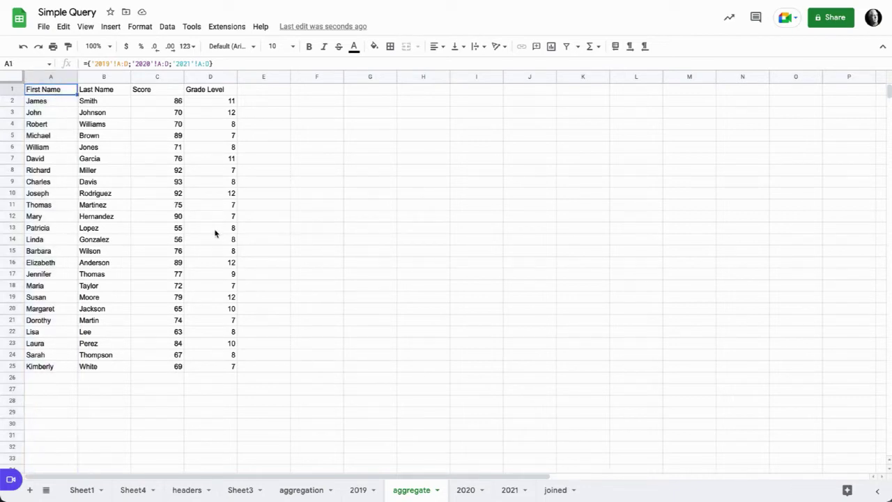
{"action": "scroll", "coordinate": [215, 232], "scroll_direction": "down", "scroll_amount": 5}
{"action": "scroll", "coordinate": [216, 233], "scroll_direction": "down", "scroll_amount": 20}
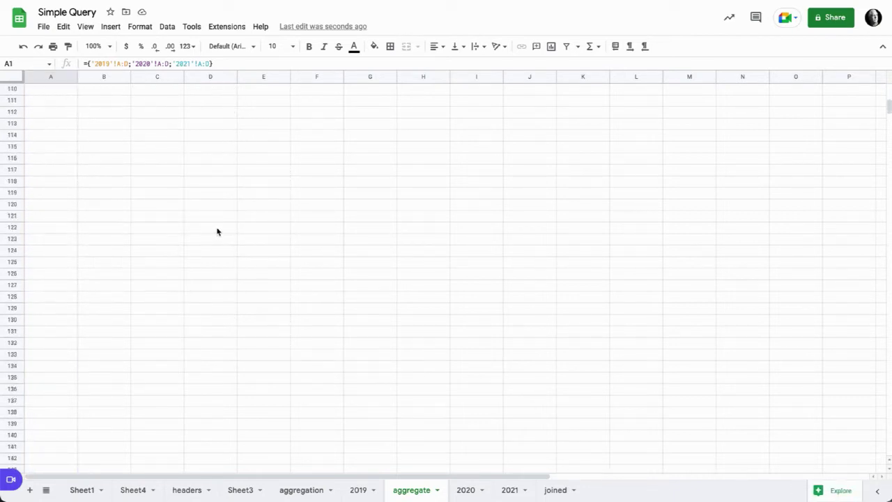
{"action": "scroll", "coordinate": [218, 231], "scroll_direction": "down", "scroll_amount": 20}
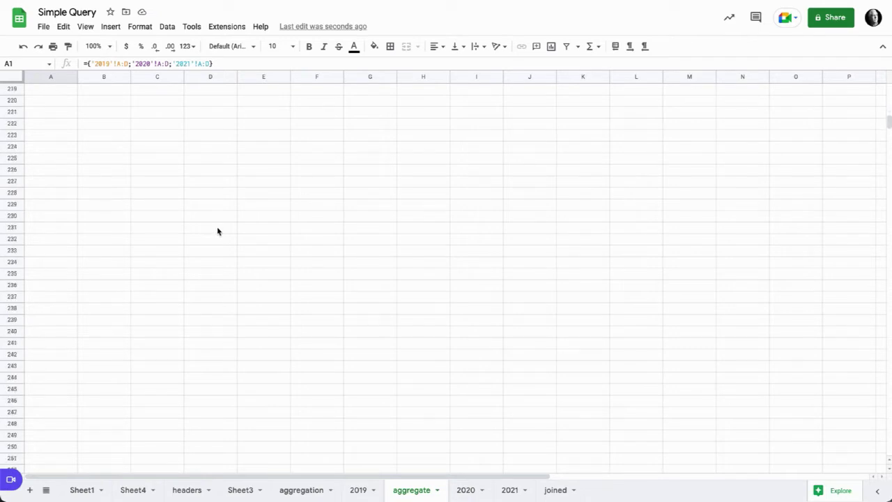
{"action": "scroll", "coordinate": [217, 231], "scroll_direction": "down", "scroll_amount": 12}
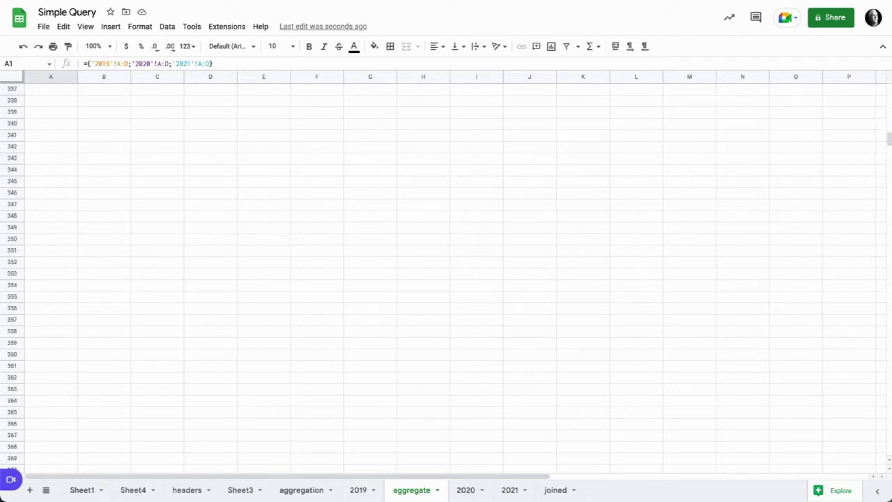
{"action": "left_click_drag", "start_coordinate": [888, 140], "coordinate": [863, 91]}
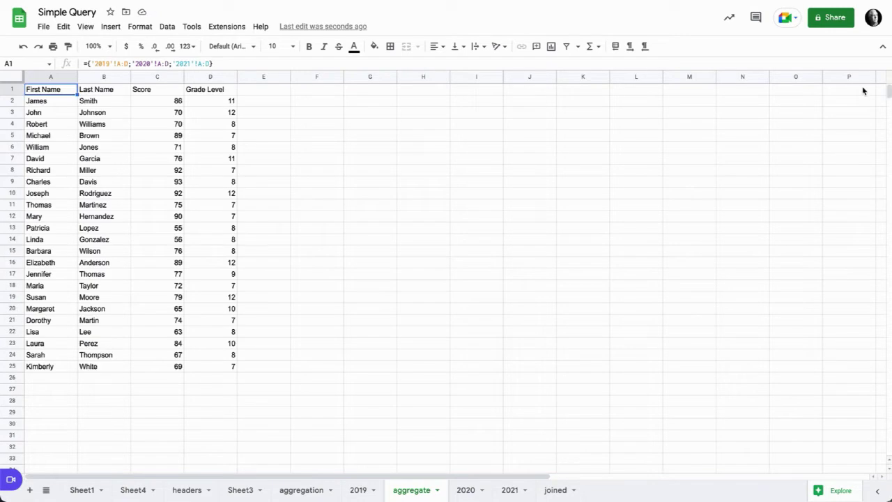
Step: Review the 2019 and 2020 score sheets, ending on the 2021 sheet
{"action": "left_click", "coordinate": [358, 491]}
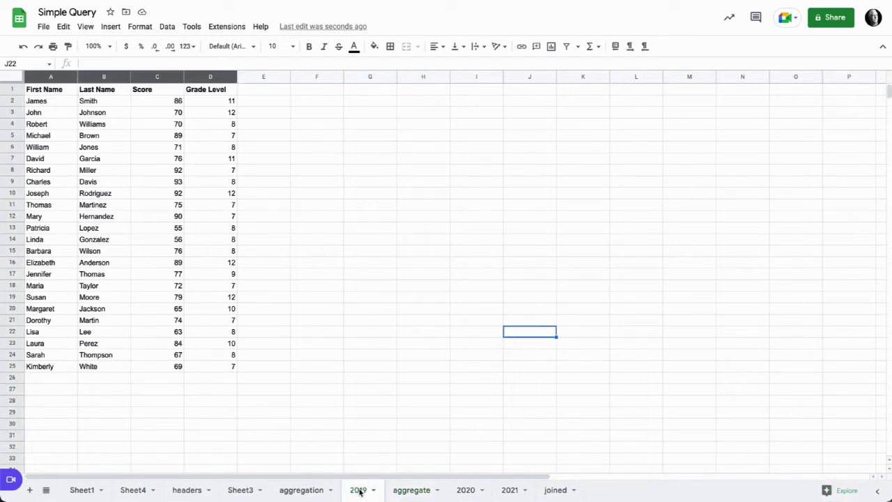
{"action": "left_click", "coordinate": [465, 490]}
{"action": "left_click", "coordinate": [510, 491]}
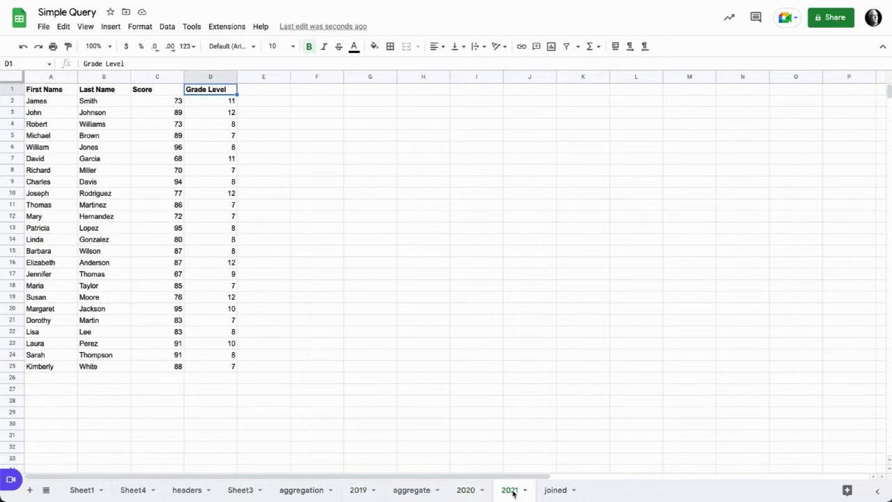
{"action": "left_click_drag", "start_coordinate": [889, 91], "coordinate": [853, 96]}
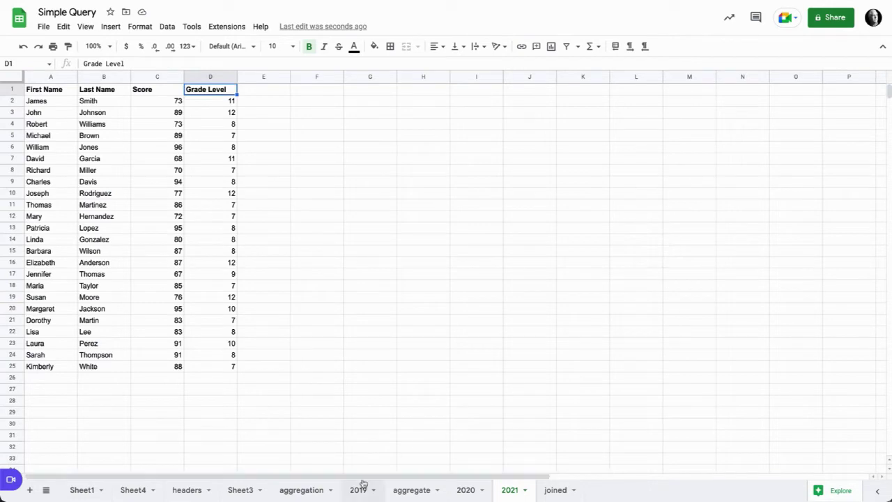
Step: Wrap aggregate's A1 array in QUERY with "select * where A is not null"
{"action": "left_click", "coordinate": [406, 491]}
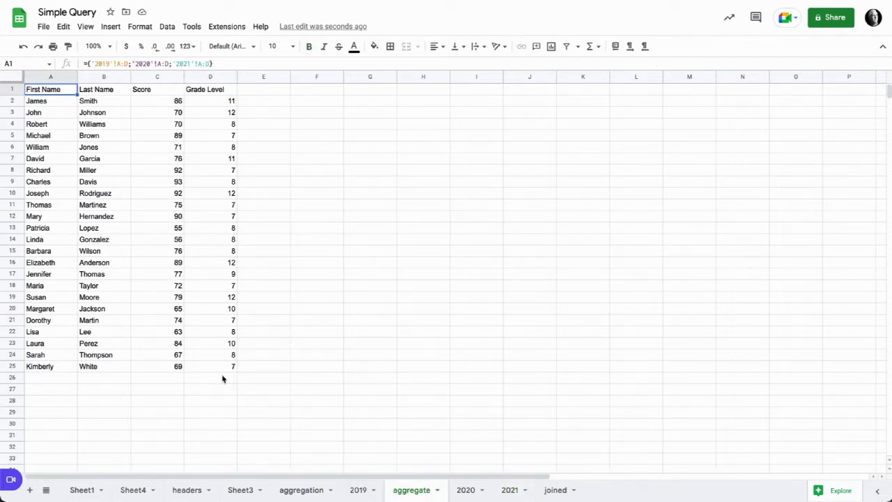
{"action": "left_click", "coordinate": [88, 63]}
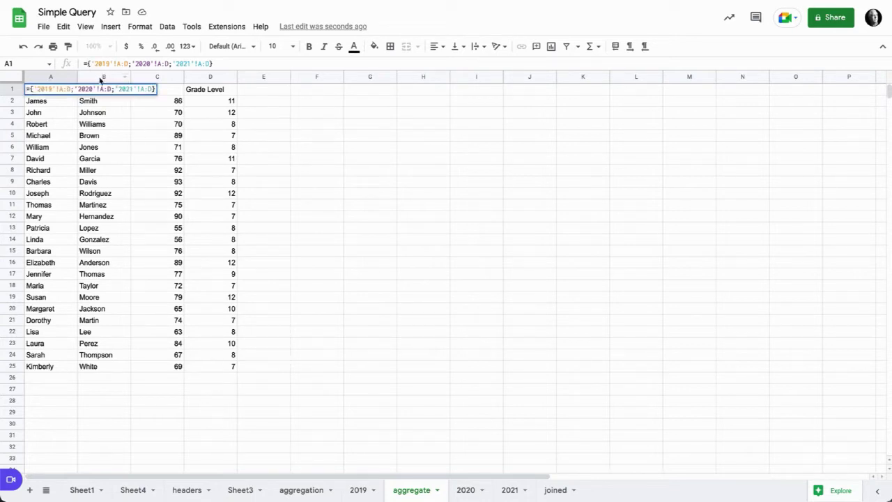
{"action": "type", "text": "QUERY"}
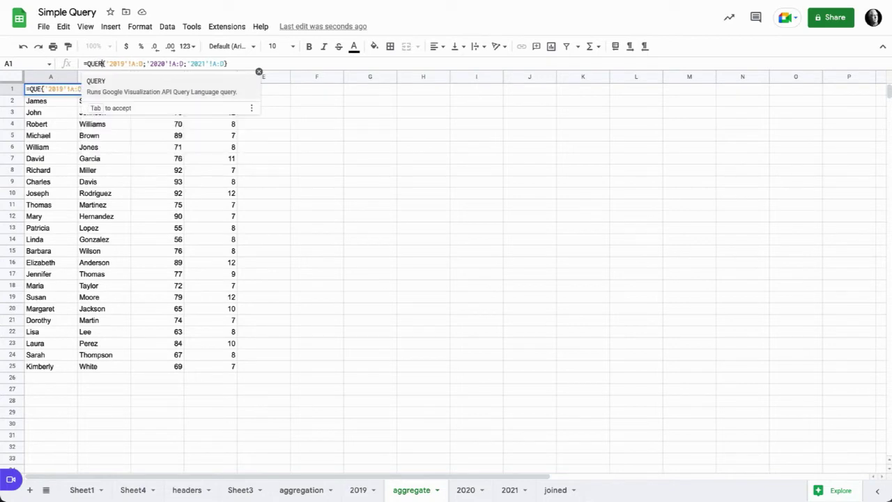
{"action": "type", "text": "("}
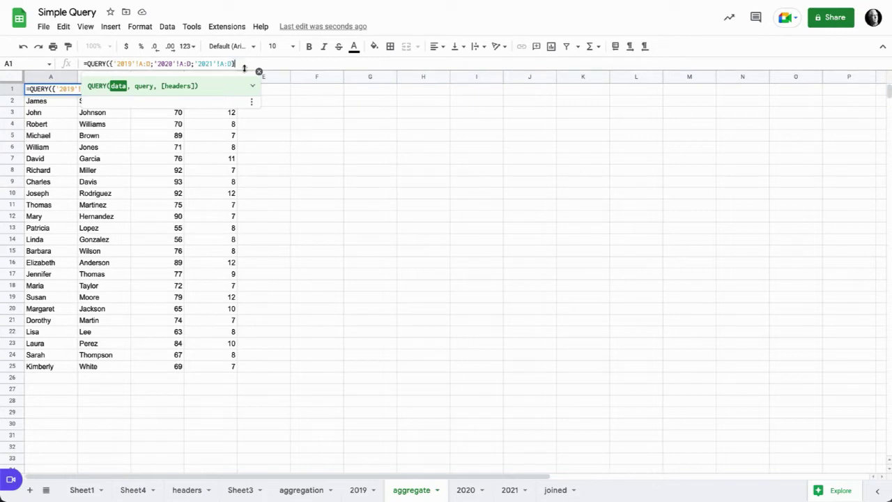
{"action": "type", "text": ","}
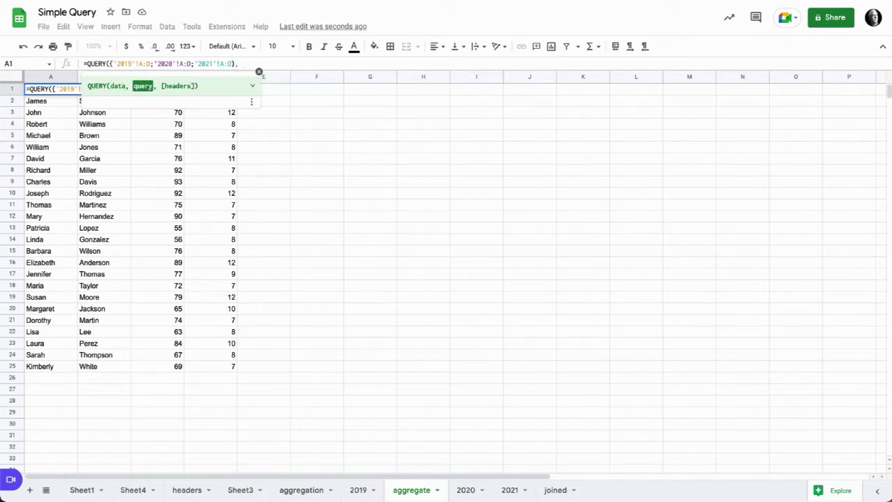
{"action": "type", "text": " \"select *"}
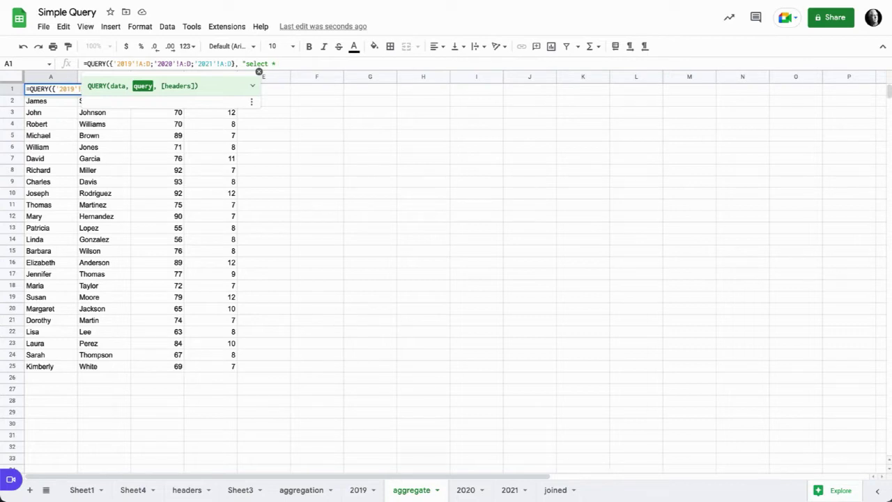
{"action": "type", "text": "where A is not null"}
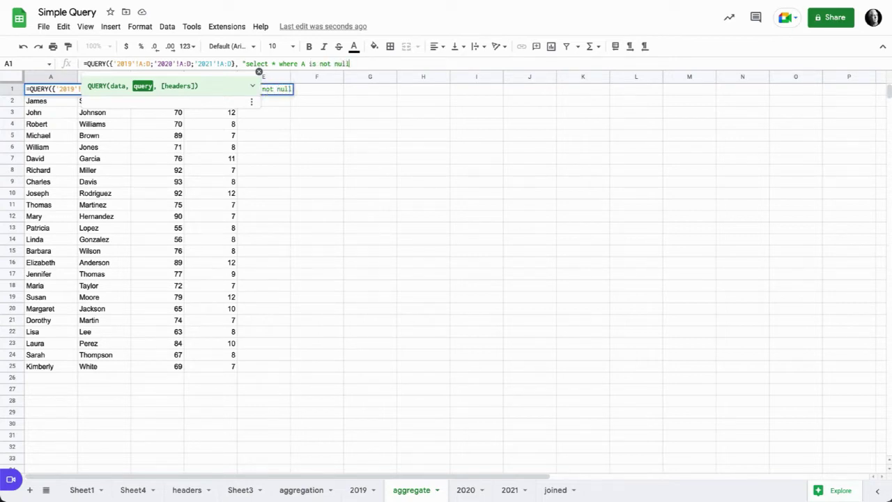
{"action": "type", "text": "\")"}
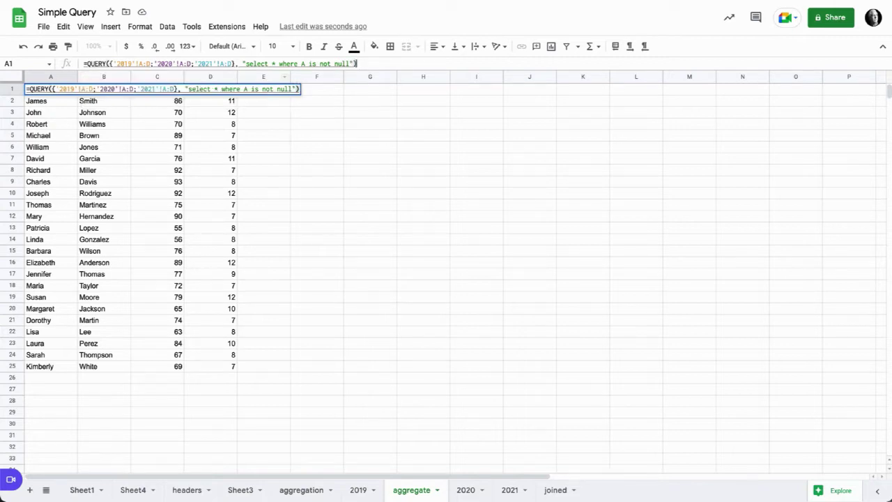
Step: Enter the QUERY formula and inspect the resulting #VALUE! error in A1
{"action": "key", "text": "Return"}
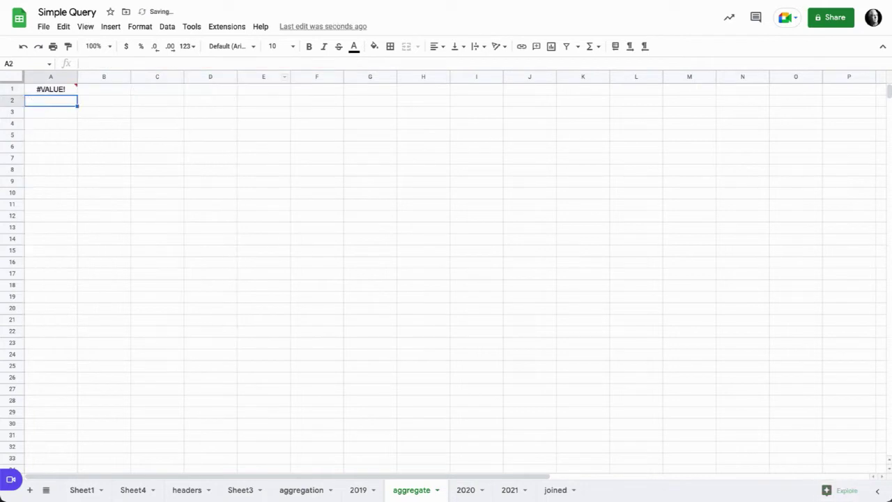
{"action": "mouse_move", "coordinate": [56, 89]}
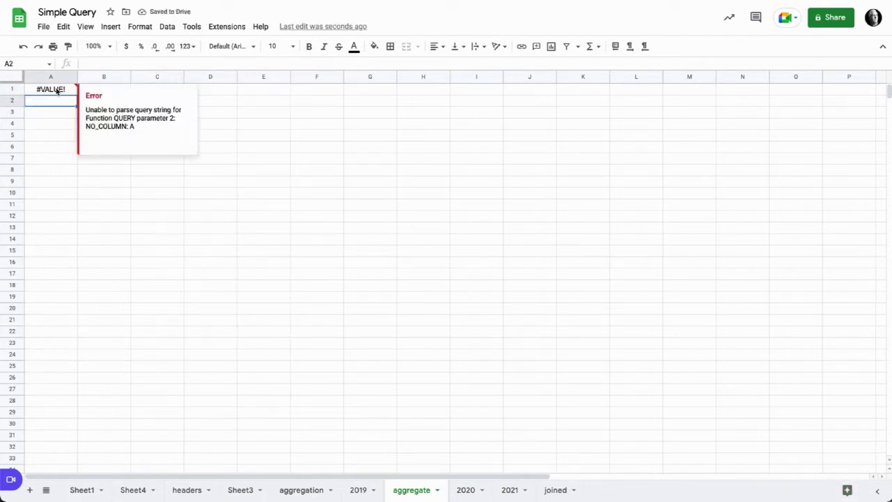
{"action": "left_click", "coordinate": [57, 92]}
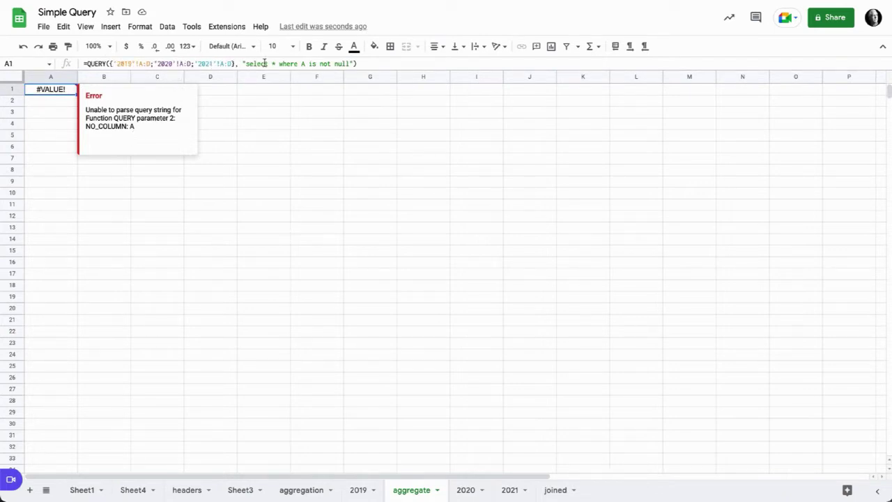
Step: Change the query condition to "where Col1 is not null" so the stacked rows appear
{"action": "left_click", "coordinate": [305, 64]}
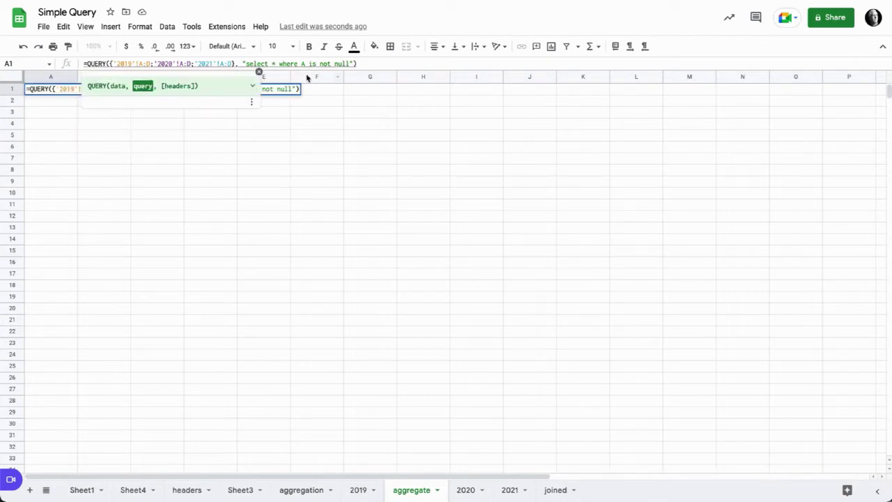
{"action": "key", "text": "BackSpace"}
{"action": "type", "text": "Col1"}
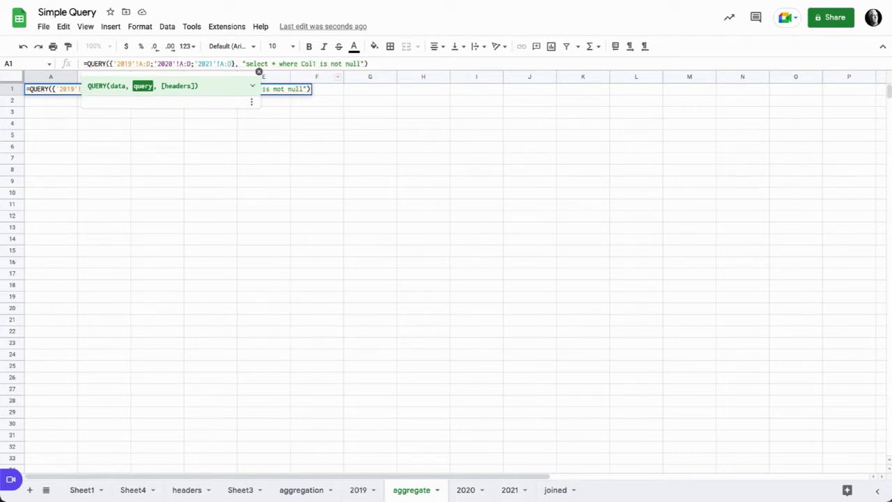
{"action": "key", "text": "Return"}
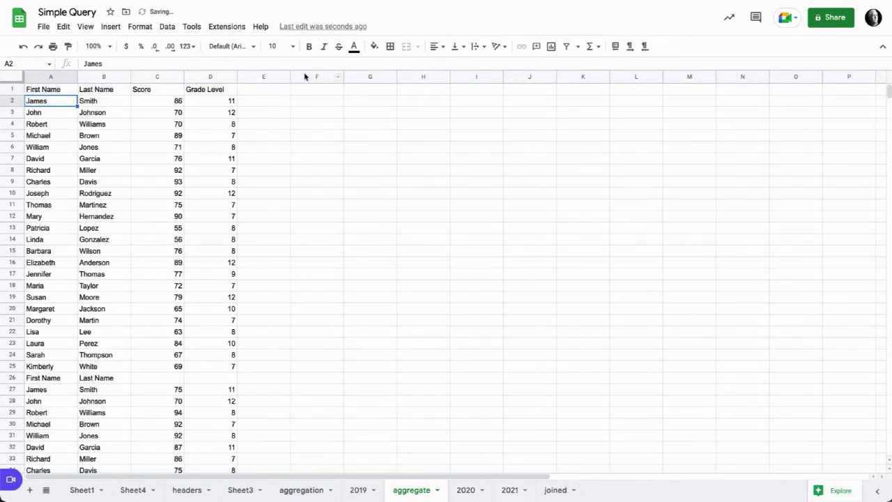
{"action": "left_click", "coordinate": [63, 77]}
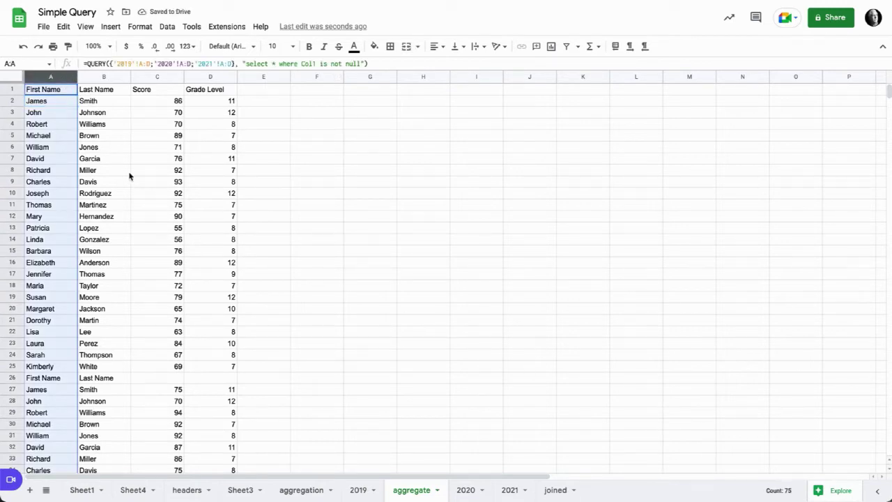
{"action": "left_click", "coordinate": [72, 93]}
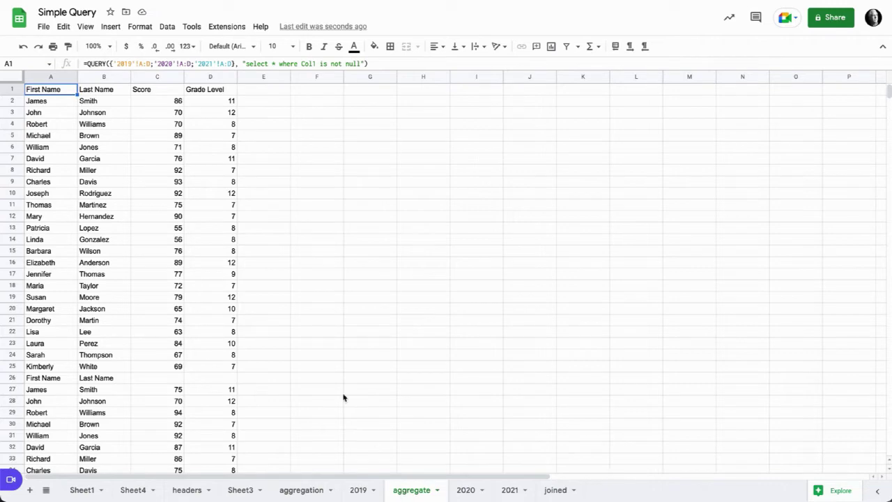
{"action": "scroll", "coordinate": [212, 285], "scroll_direction": "down", "scroll_amount": 3}
{"action": "scroll", "coordinate": [212, 285], "scroll_direction": "down", "scroll_amount": 15}
{"action": "scroll", "coordinate": [211, 285], "scroll_direction": "up", "scroll_amount": 20}
{"action": "scroll", "coordinate": [218, 301], "scroll_direction": "right", "scroll_amount": 2}
{"action": "scroll", "coordinate": [219, 302], "scroll_direction": "left", "scroll_amount": 2}
Step: Add a headers argument of 0 to the aggregate QUERY formula
{"action": "left_click", "coordinate": [364, 64]}
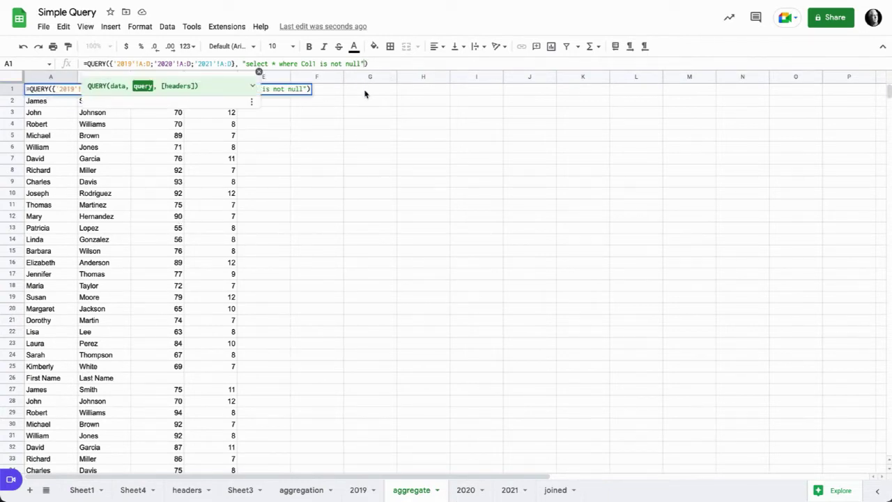
{"action": "type", "text": ","}
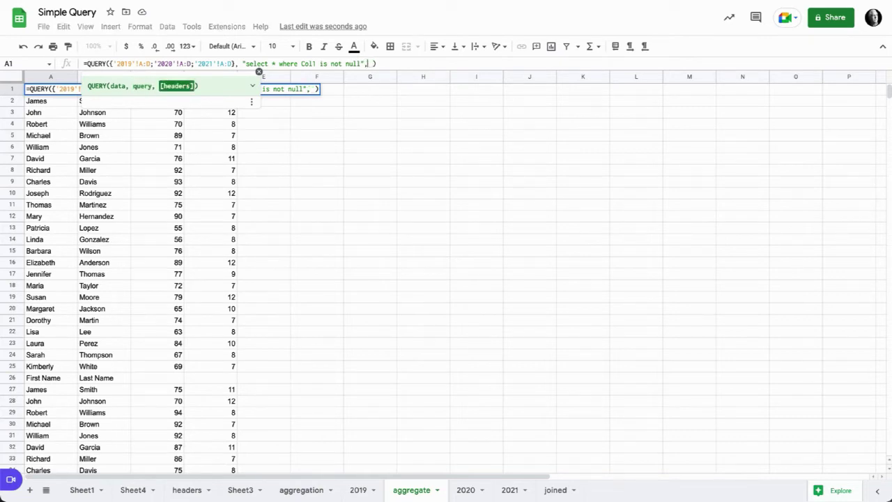
{"action": "key", "text": "BackSpace"}
{"action": "type", "text": "0"}
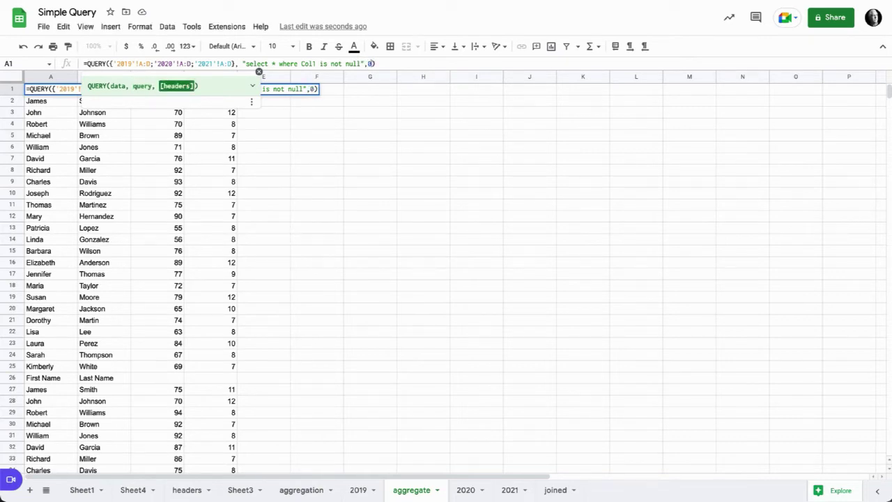
{"action": "key", "text": "Return"}
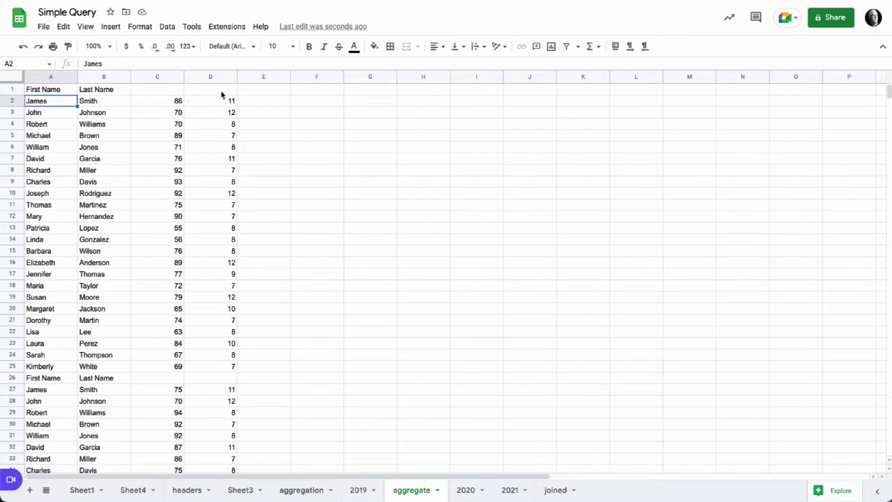
Step: Recommit the QUERY, then delete its trailing headers value 1
{"action": "left_click", "coordinate": [56, 92]}
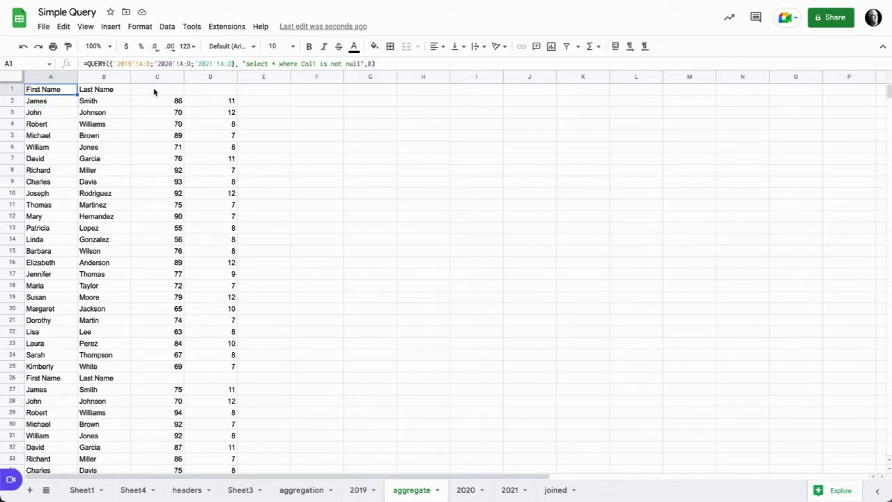
{"action": "left_click", "coordinate": [372, 63]}
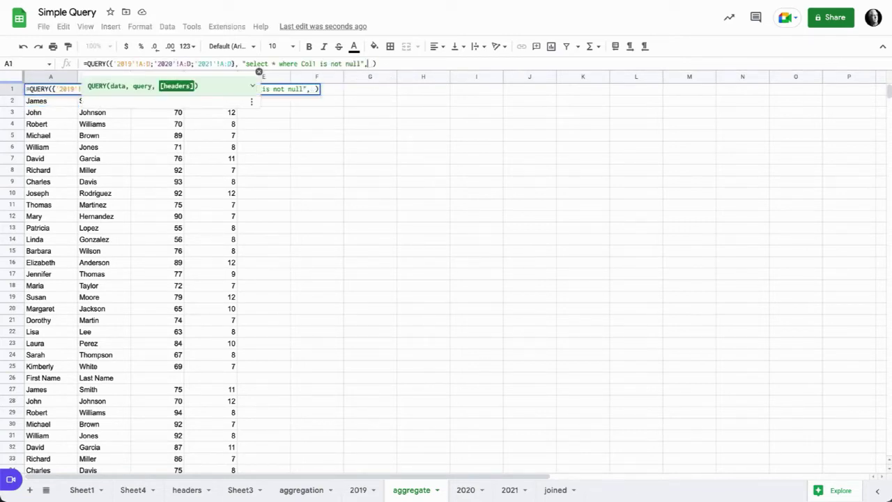
{"action": "key", "text": "Return"}
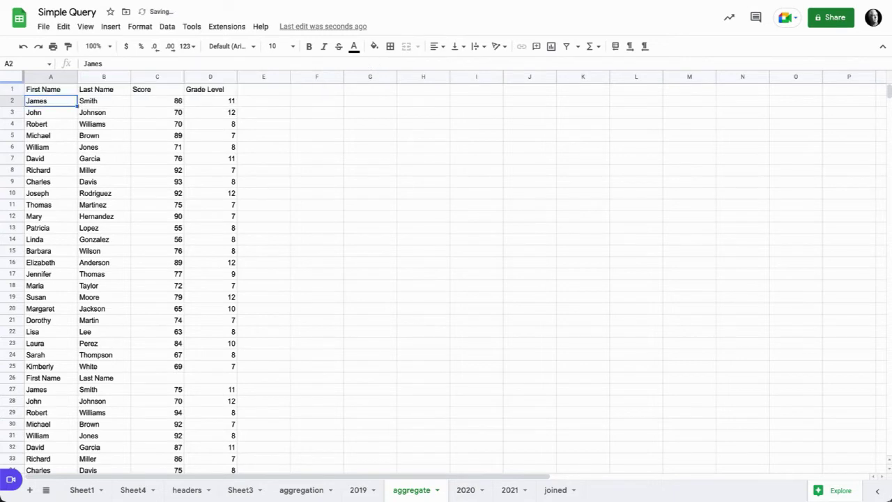
{"action": "left_click", "coordinate": [46, 93]}
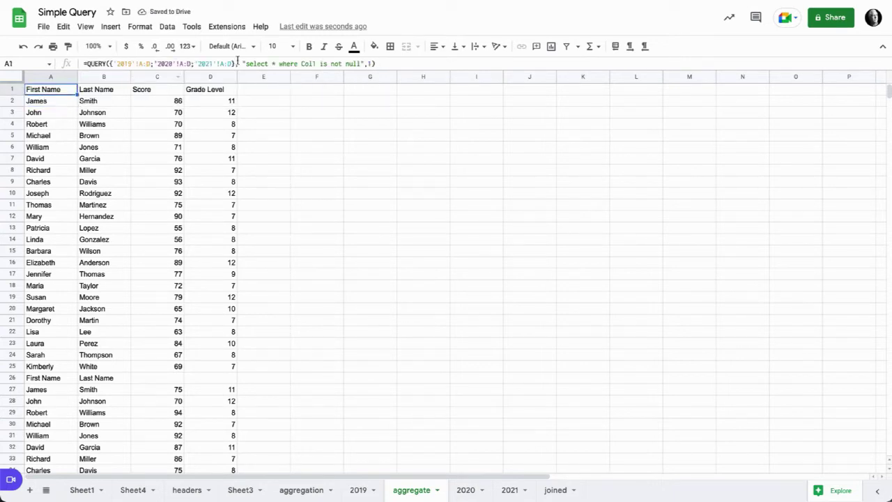
{"action": "left_click", "coordinate": [371, 63]}
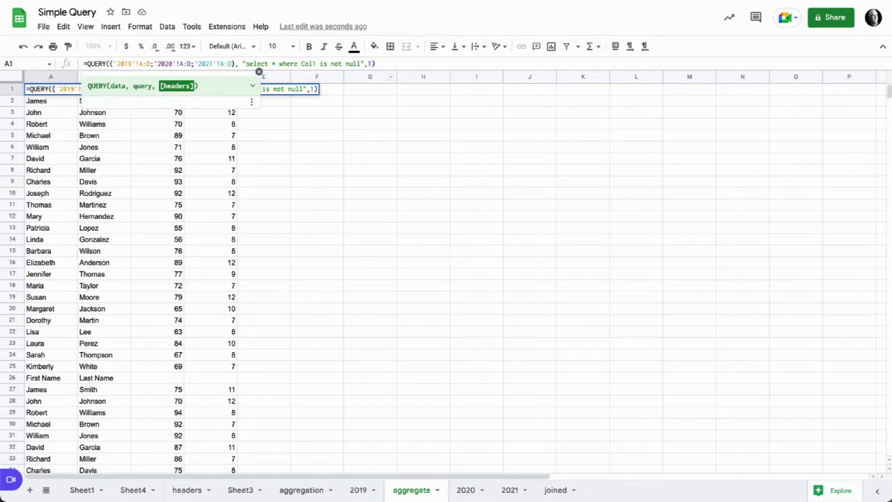
{"action": "key", "text": "BackSpace"}
{"action": "key", "text": "BackSpace"}
{"action": "key", "text": "Return"}
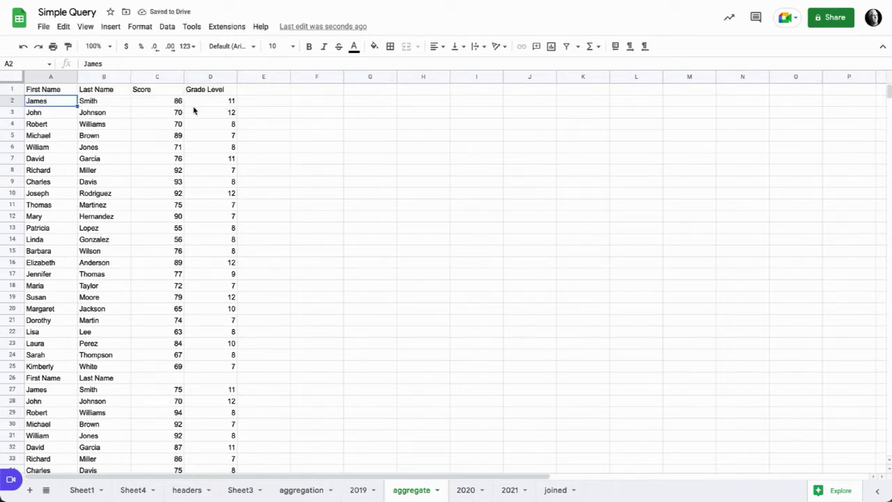
Step: Change each stacked range in the QUERY to A2:D for 2019, 2020 and 2021
{"action": "left_click", "coordinate": [51, 94]}
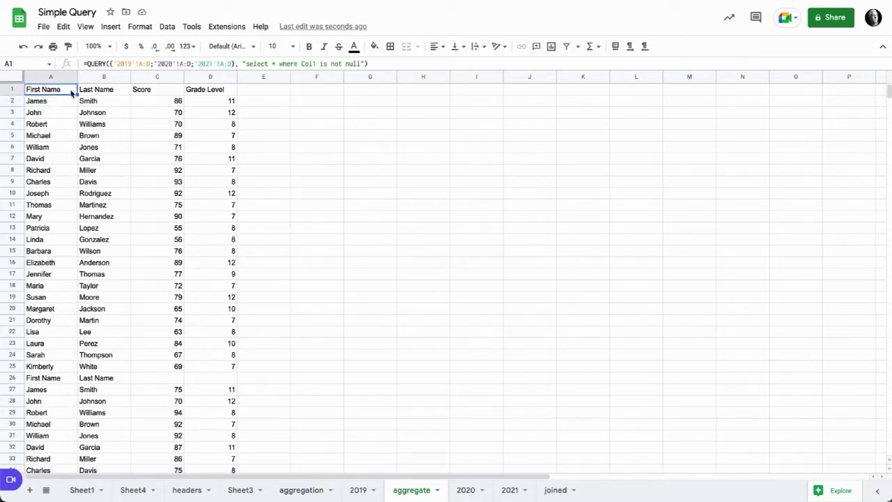
{"action": "left_click", "coordinate": [142, 64]}
{"action": "type", "text": "2"}
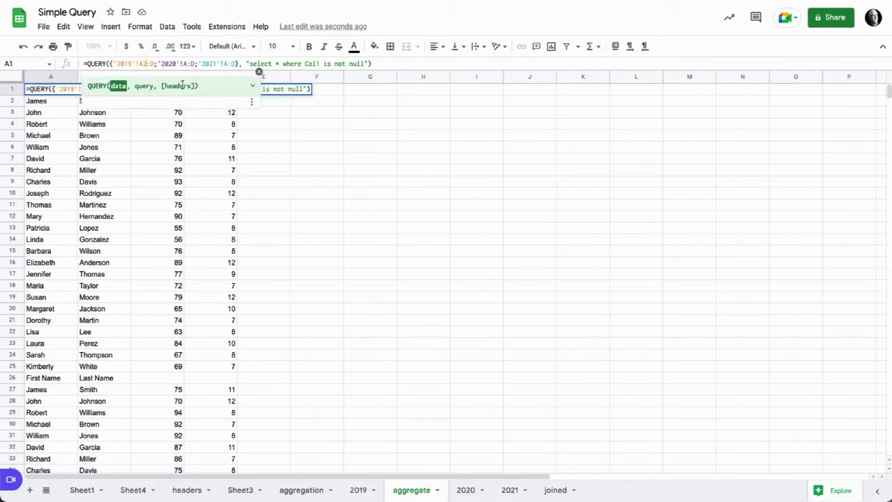
{"action": "left_click", "coordinate": [187, 64]}
{"action": "type", "text": "2"}
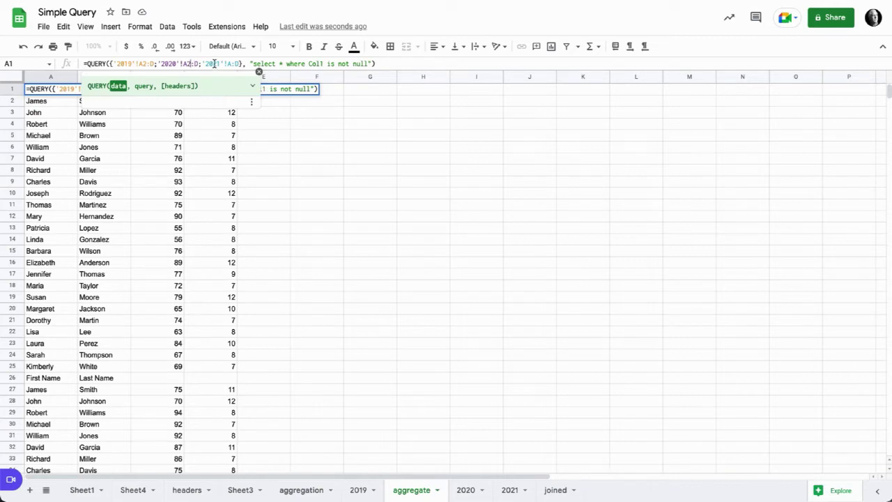
{"action": "left_click", "coordinate": [231, 64]}
{"action": "type", "text": "2"}
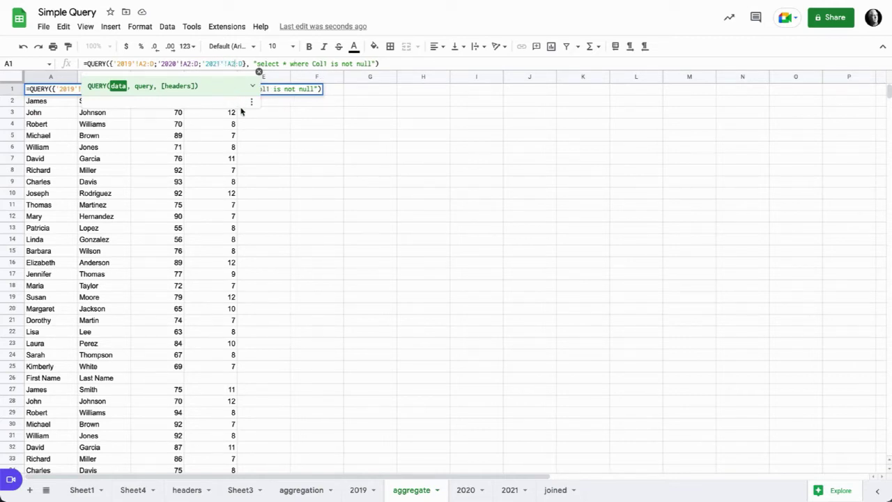
{"action": "key", "text": "Return"}
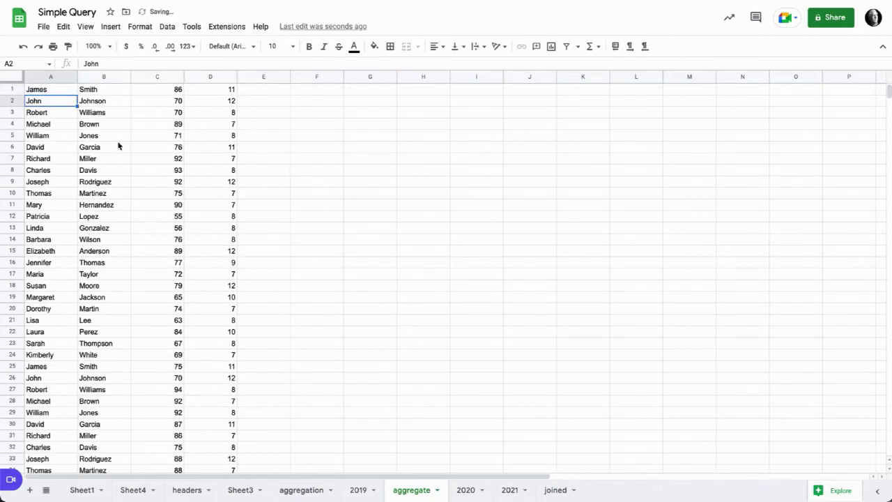
Step: Review the header-free list, selecting column B and then row 1
{"action": "left_click", "coordinate": [101, 75]}
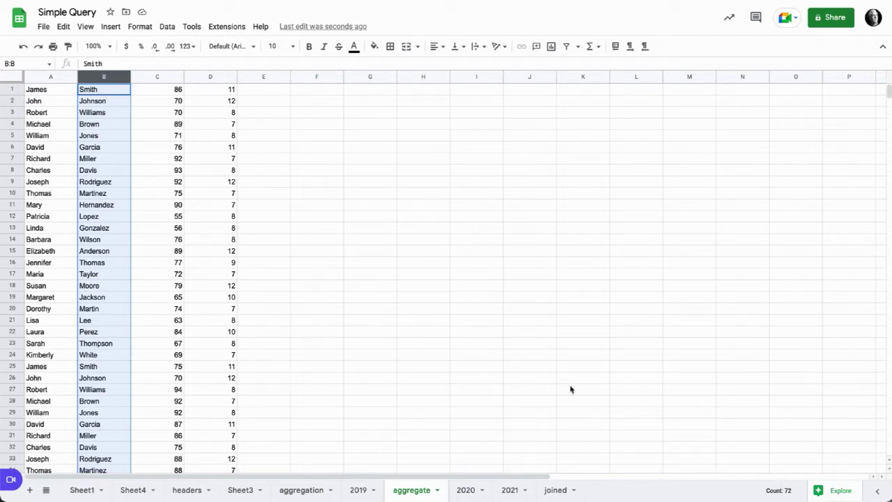
{"action": "scroll", "coordinate": [86, 129], "scroll_direction": "right", "scroll_amount": 2}
{"action": "scroll", "coordinate": [100, 142], "scroll_direction": "left", "scroll_amount": 2}
{"action": "left_click", "coordinate": [13, 90]}
Step: Insert a row above row 1 and paste the 2019 headers A1:D1 into it
{"action": "right_click", "coordinate": [14, 90]}
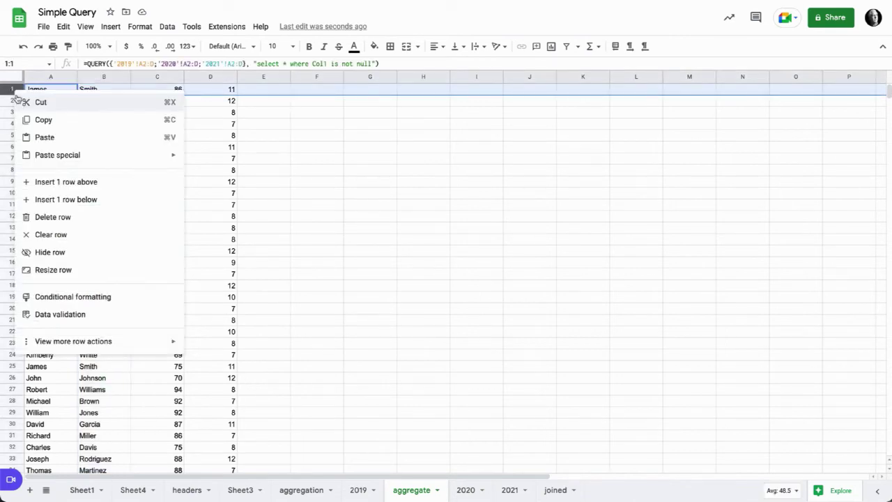
{"action": "left_click", "coordinate": [60, 181]}
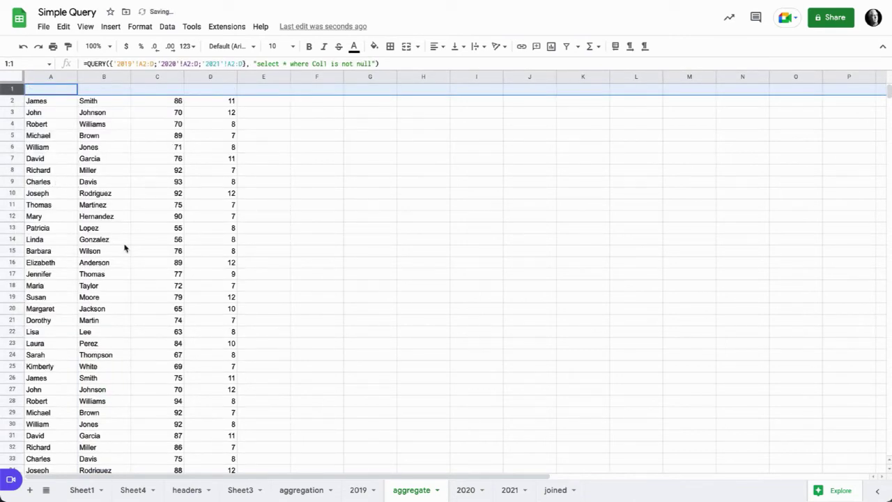
{"action": "left_click", "coordinate": [358, 490]}
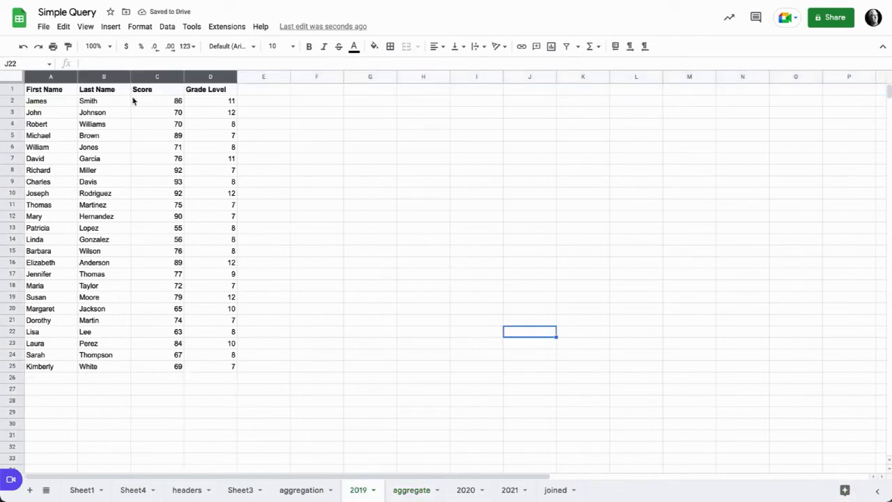
{"action": "left_click_drag", "start_coordinate": [66, 90], "coordinate": [223, 89]}
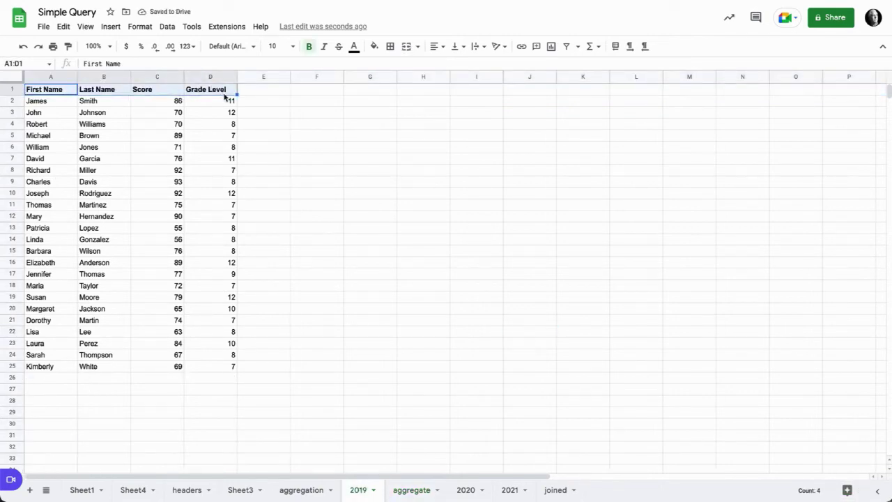
{"action": "key", "text": "ctrl+c"}
{"action": "left_click", "coordinate": [411, 490]}
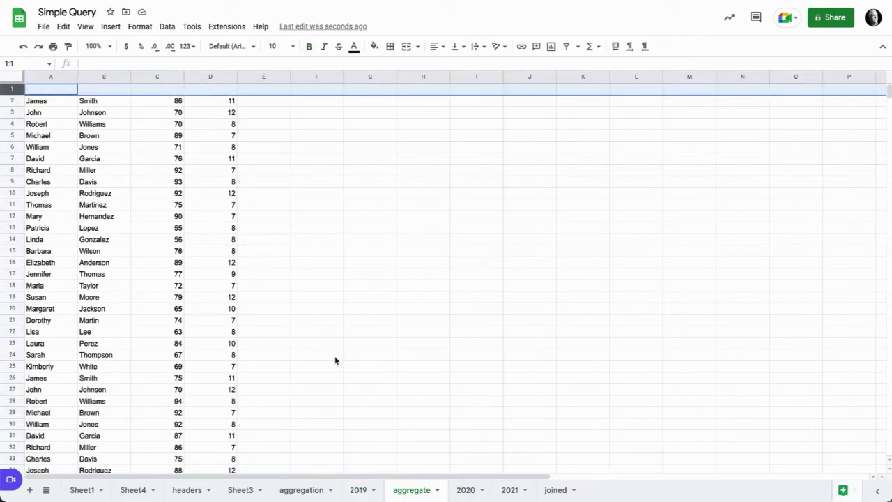
{"action": "left_click", "coordinate": [62, 92]}
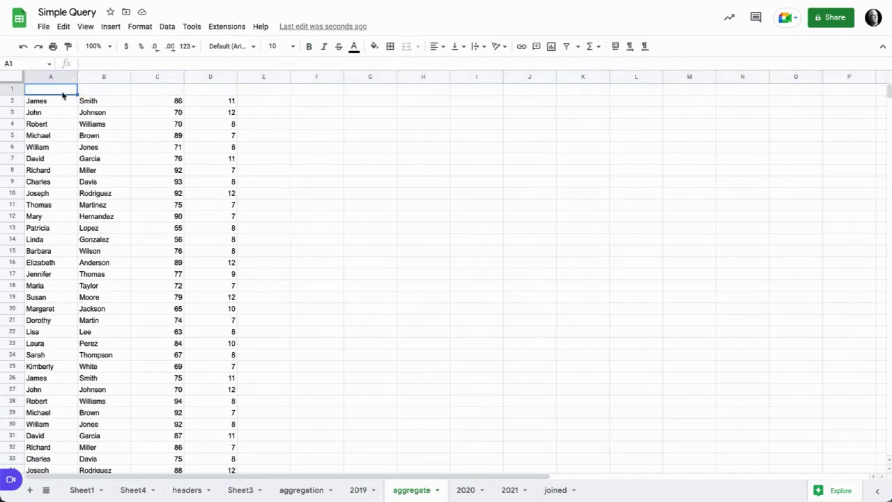
{"action": "key", "text": "ctrl+v"}
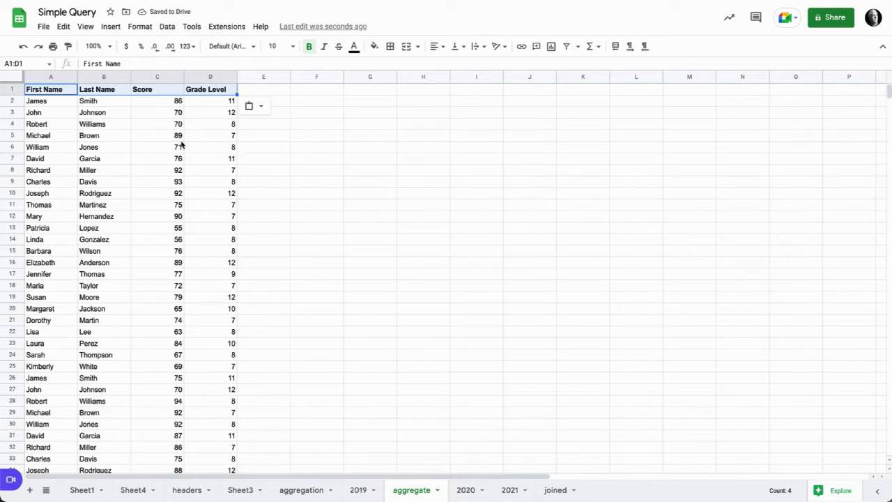
Step: Check that the stacking QUERY now sits in A2 beneath the headers
{"action": "left_click", "coordinate": [55, 104]}
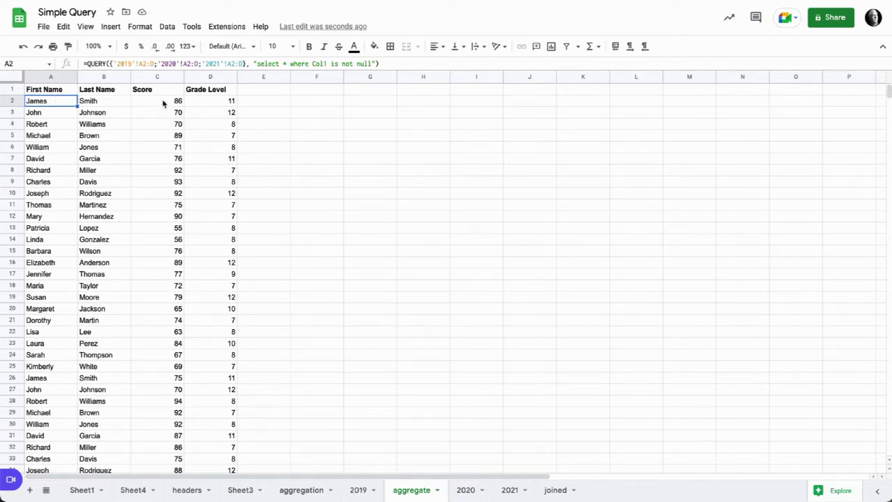
{"action": "scroll", "coordinate": [190, 141], "scroll_direction": "down", "scroll_amount": 4}
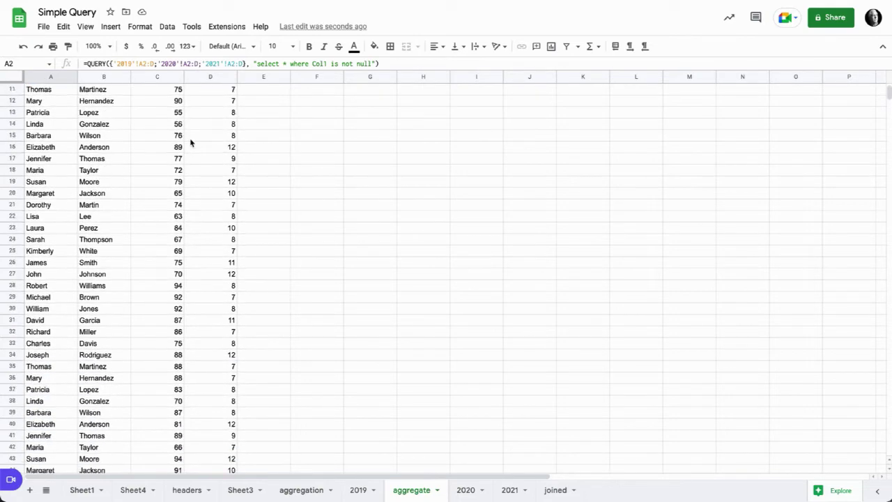
{"action": "scroll", "coordinate": [191, 142], "scroll_direction": "down", "scroll_amount": 7}
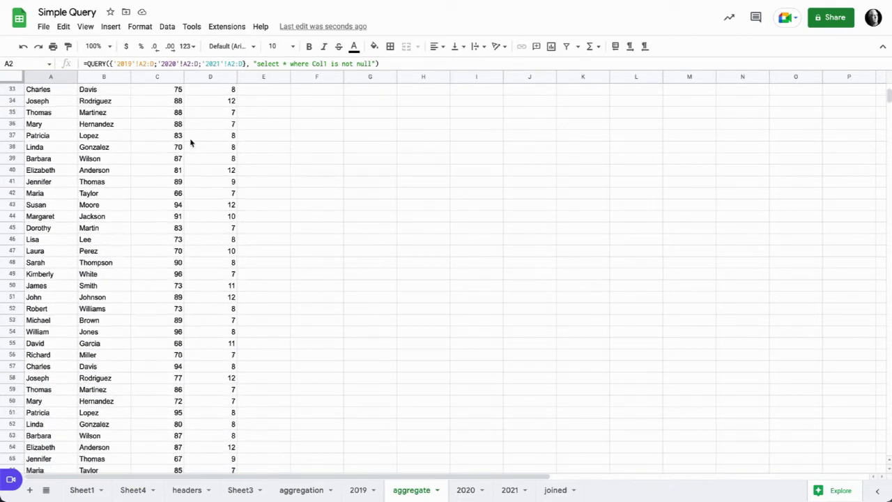
{"action": "scroll", "coordinate": [191, 142], "scroll_direction": "up", "scroll_amount": 10}
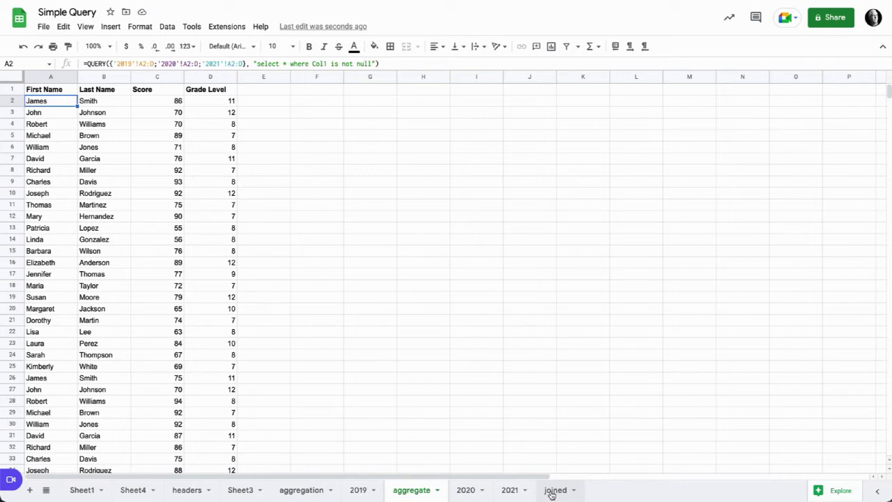
Step: On the joined sheet, expand the hidden columns and copy the grade-level QUERY formula from F2
{"action": "left_click", "coordinate": [553, 489]}
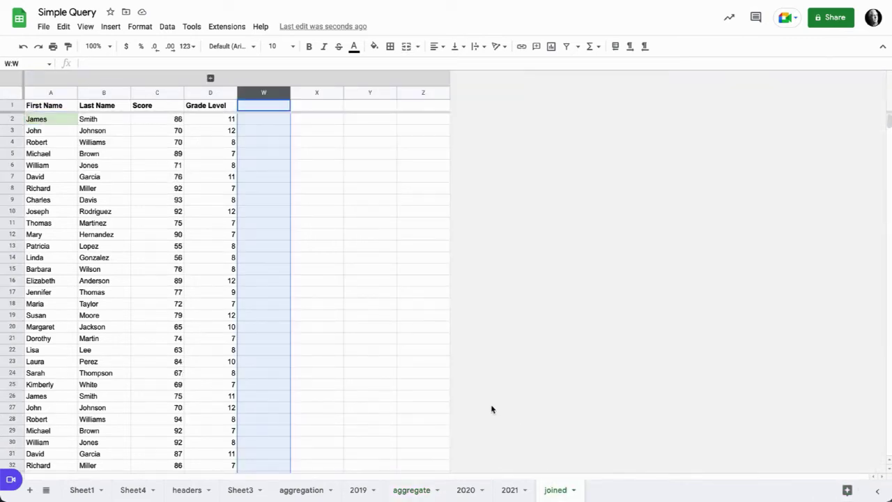
{"action": "left_click", "coordinate": [212, 79]}
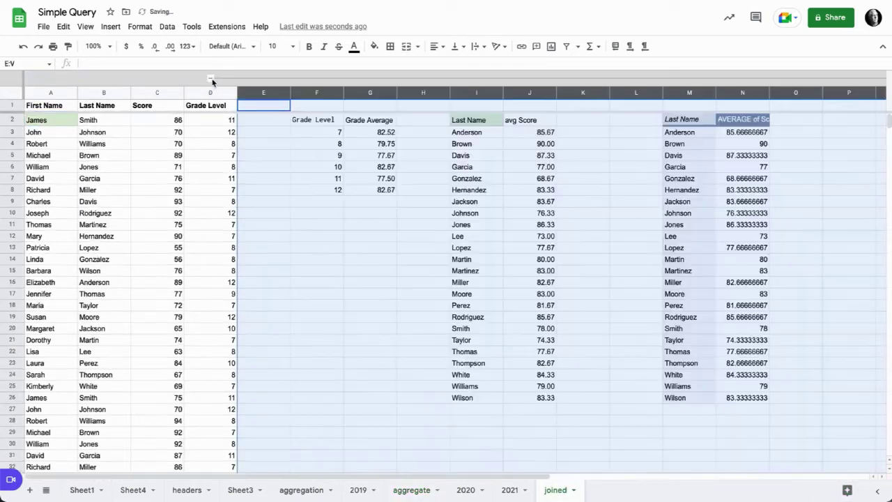
{"action": "left_click", "coordinate": [322, 123]}
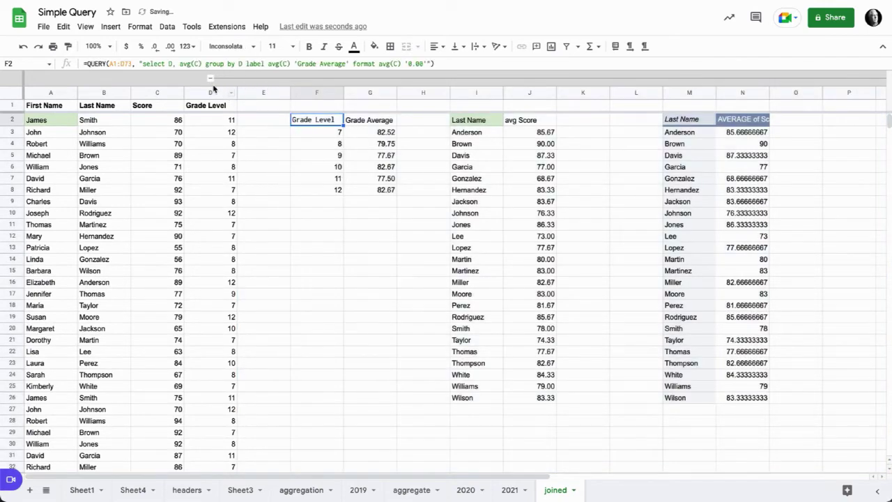
{"action": "double_click", "coordinate": [209, 64]}
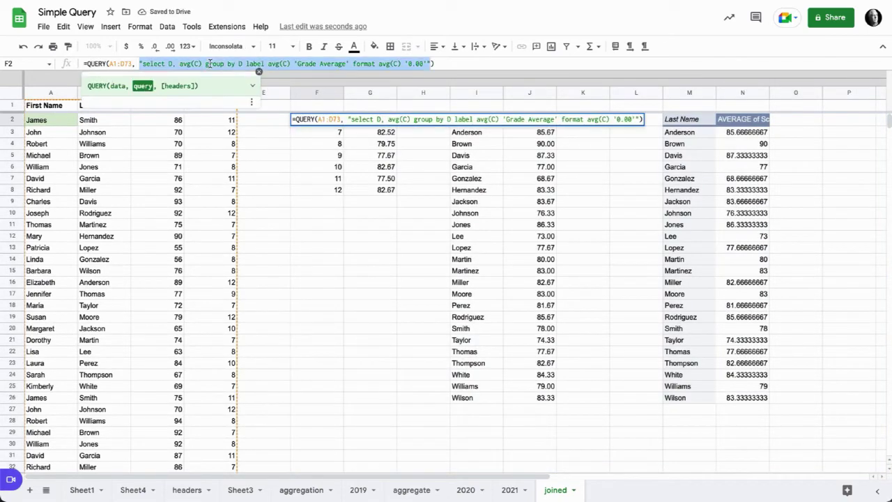
{"action": "left_click", "coordinate": [209, 64]}
{"action": "key", "text": "ctrl+a"}
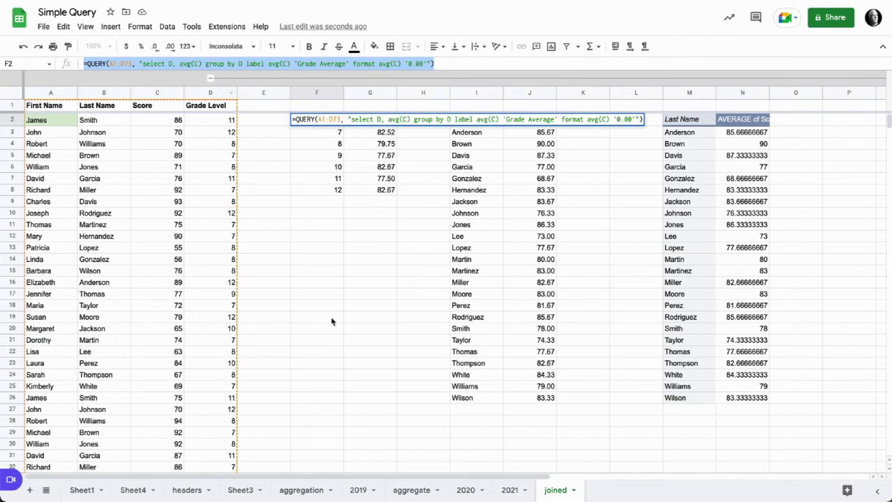
Step: On the aggregate sheet, freeze row 1 as the header and paste the QUERY formula into F2
{"action": "left_click", "coordinate": [418, 491]}
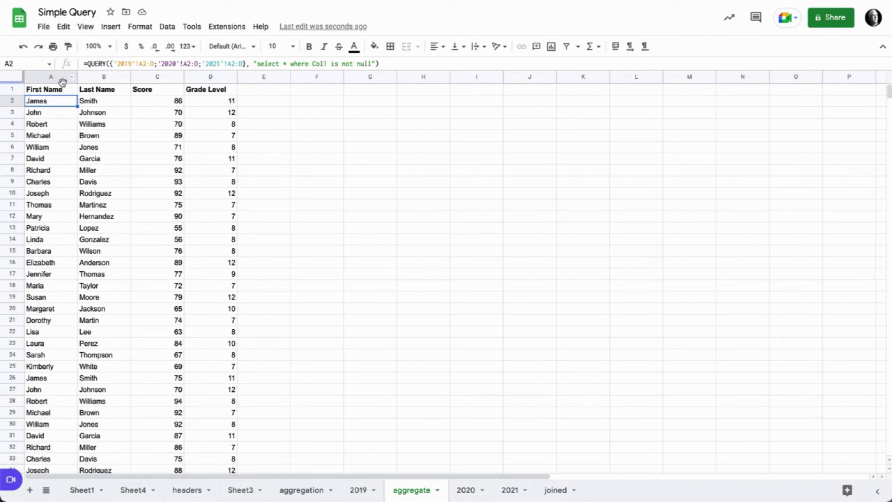
{"action": "left_click_drag", "start_coordinate": [64, 81], "coordinate": [80, 98]}
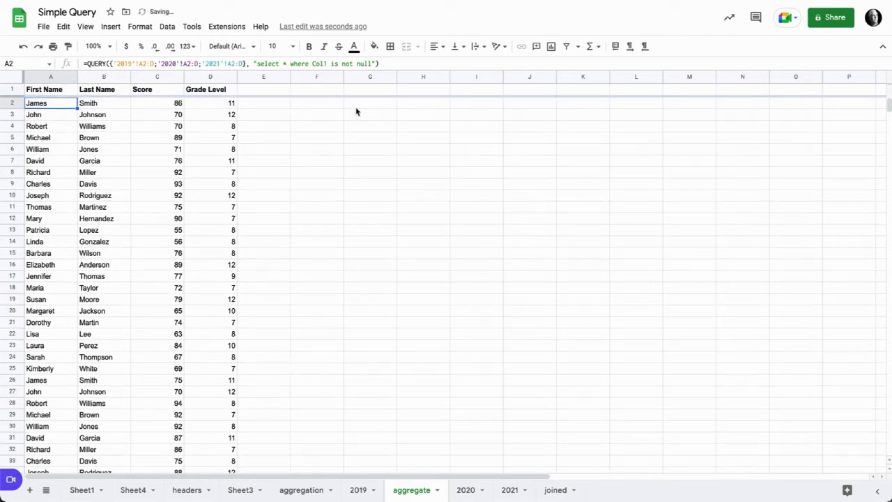
{"action": "left_click", "coordinate": [329, 108]}
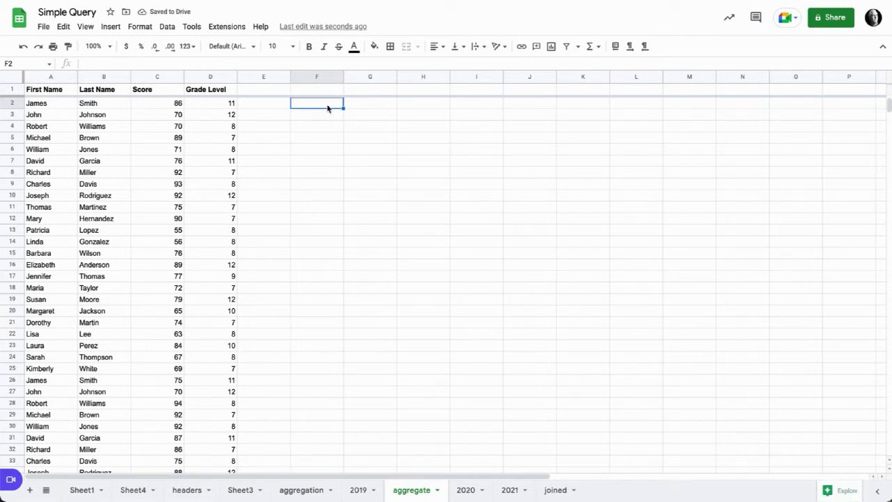
{"action": "key", "text": "ctrl+v"}
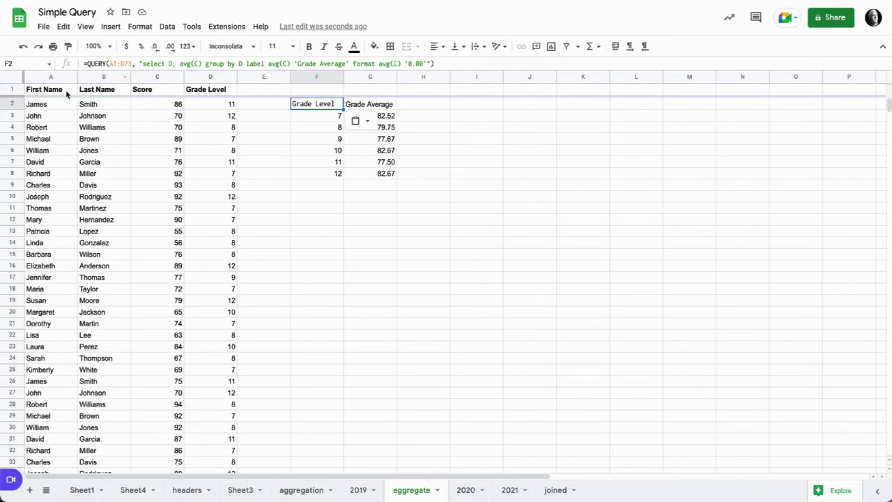
{"action": "left_click_drag", "start_coordinate": [56, 91], "coordinate": [225, 246]}
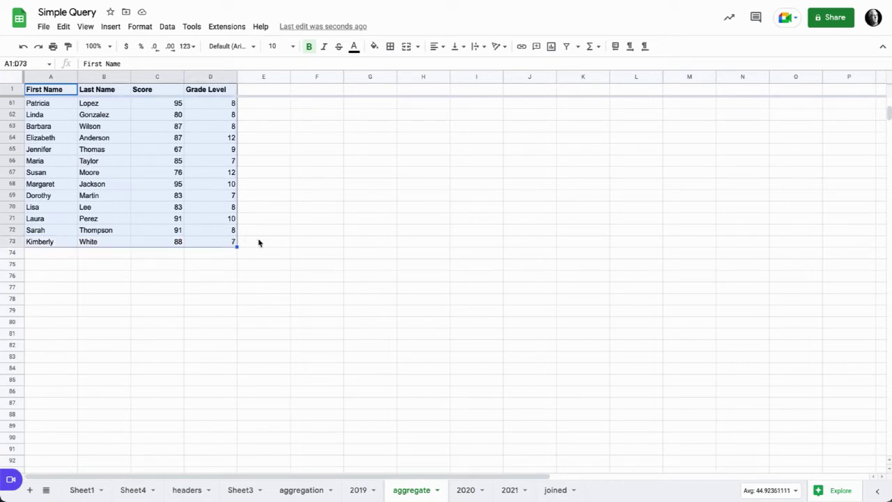
{"action": "scroll", "coordinate": [277, 278], "scroll_direction": "up", "scroll_amount": 8}
{"action": "scroll", "coordinate": [277, 278], "scroll_direction": "right", "scroll_amount": 5}
{"action": "scroll", "coordinate": [277, 278], "scroll_direction": "left", "scroll_amount": 5}
{"action": "scroll", "coordinate": [335, 304], "scroll_direction": "up", "scroll_amount": 9}
{"action": "left_click", "coordinate": [308, 103]}
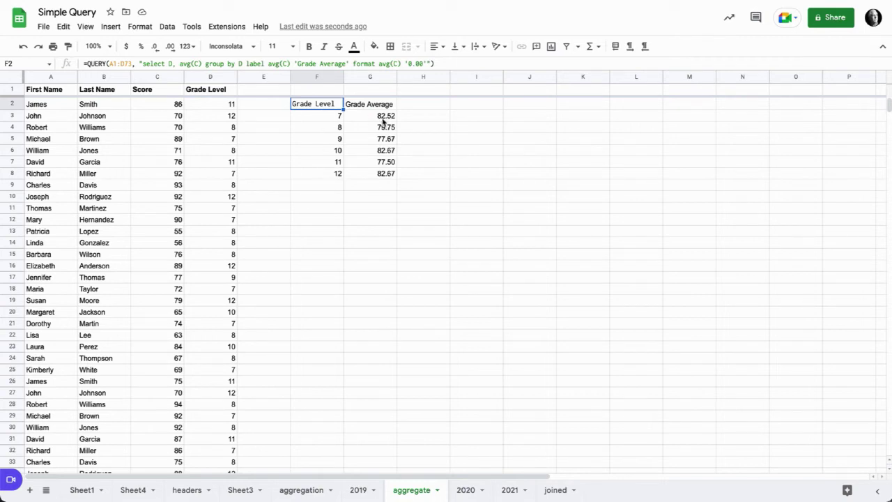
Step: Remove the custom Grade Average label from the F2 QUERY formula
{"action": "left_click_drag", "start_coordinate": [246, 64], "coordinate": [349, 64]}
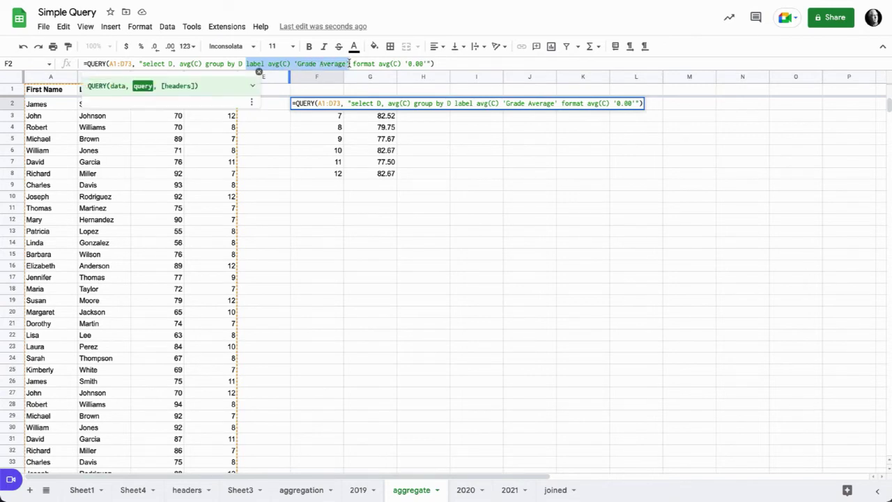
{"action": "key", "text": "BackSpace"}
{"action": "key", "text": "Return"}
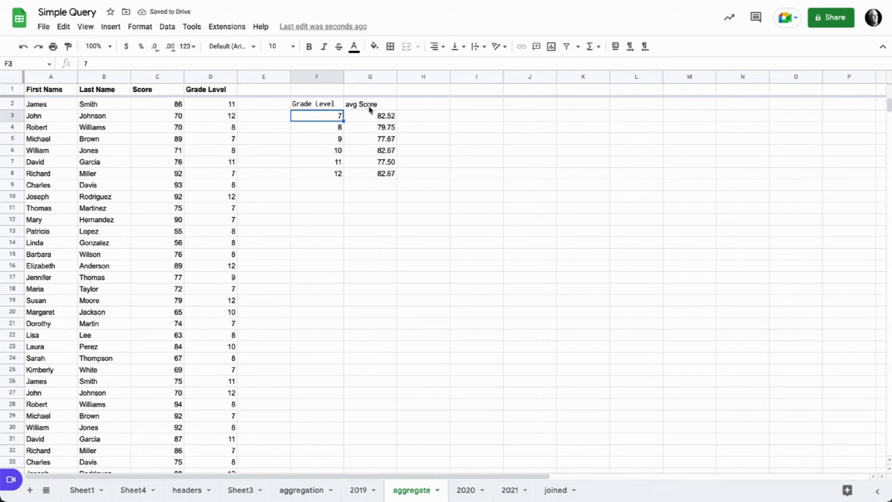
Step: Drop the '0.00' format clause to see full decimals, then undo to restore two-decimal averages
{"action": "left_click", "coordinate": [324, 108]}
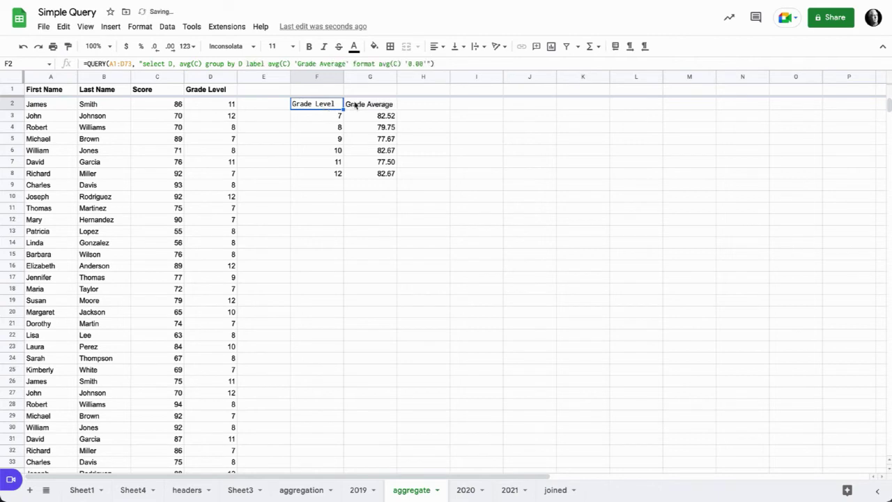
{"action": "left_click_drag", "start_coordinate": [353, 63], "coordinate": [419, 63]}
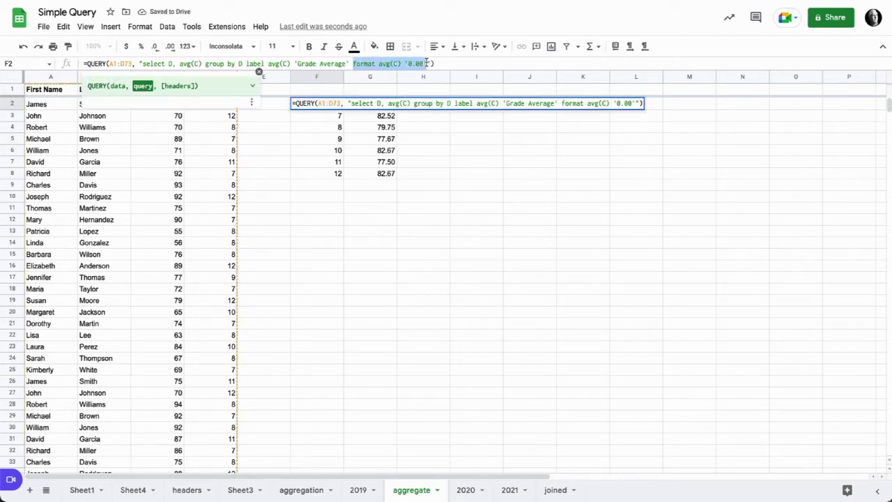
{"action": "key", "text": "BackSpace"}
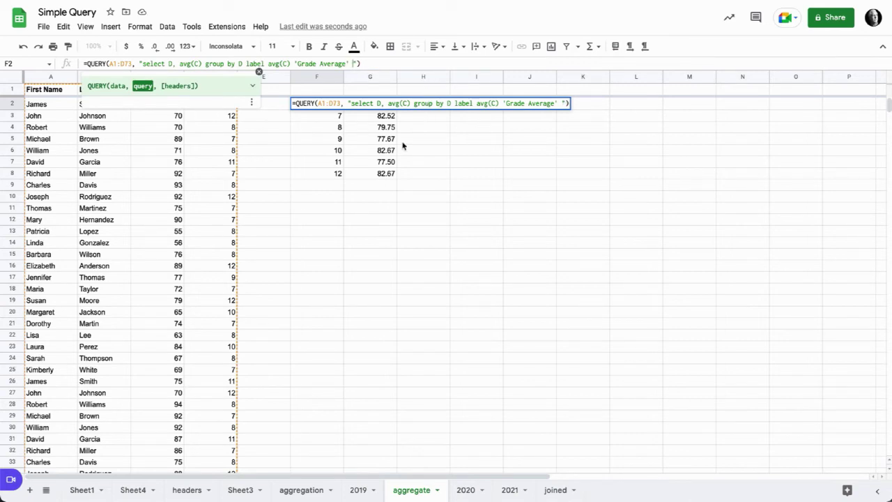
{"action": "key", "text": "Return"}
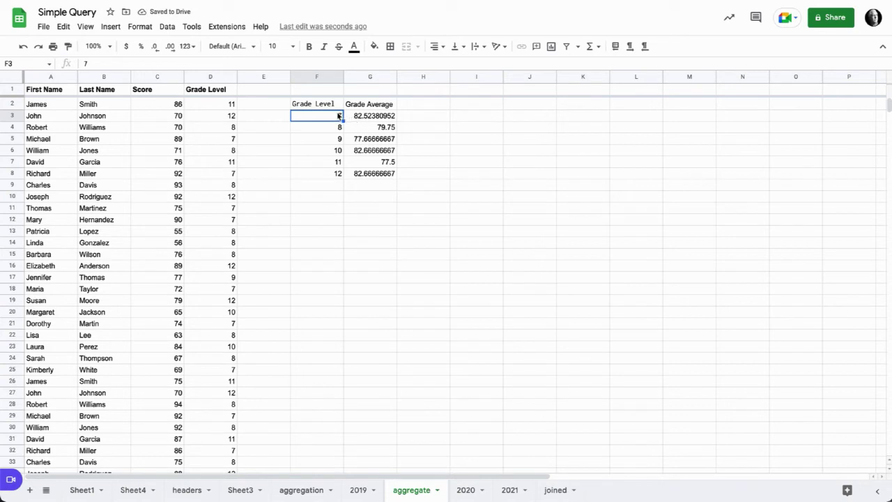
{"action": "key", "text": "ctrl+z"}
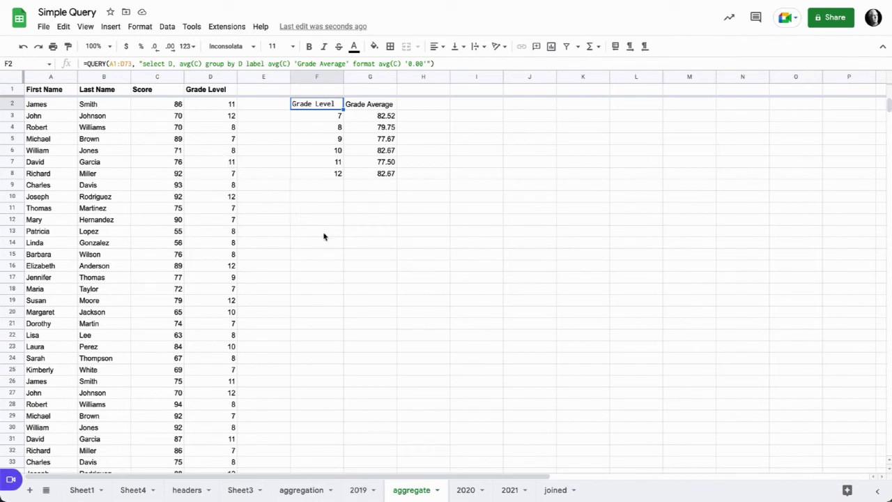
Step: Create a pivot table from the aggregate data on the existing sheet at aggregate!I2
{"action": "left_click", "coordinate": [36, 90]}
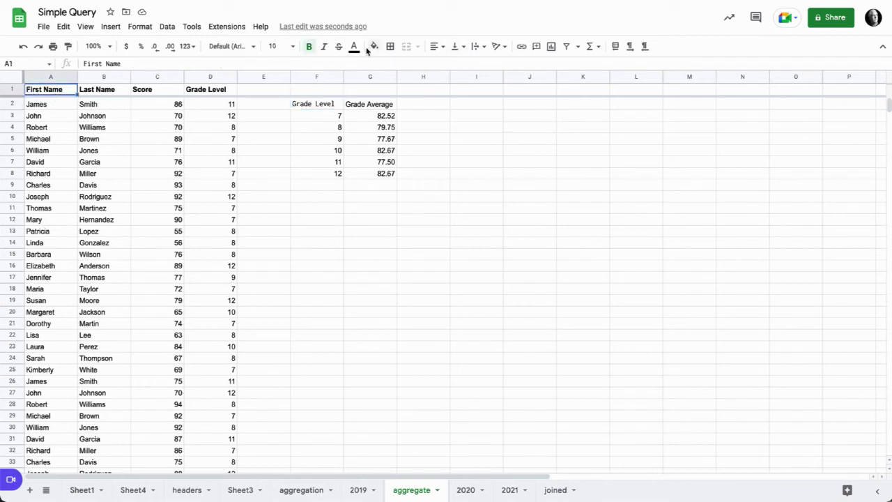
{"action": "left_click", "coordinate": [111, 26]}
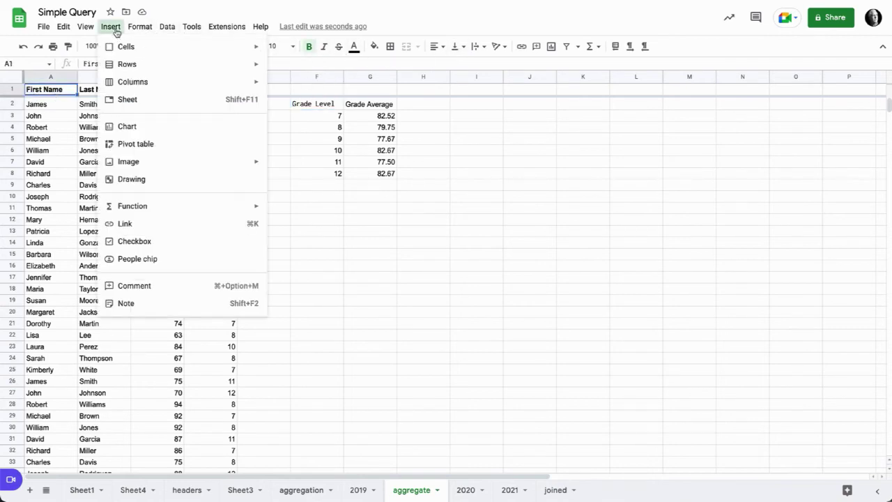
{"action": "left_click", "coordinate": [158, 143]}
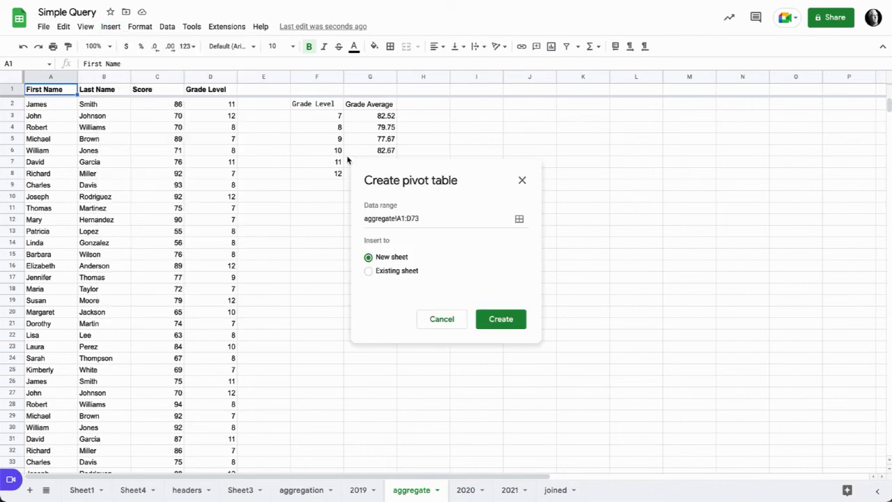
{"action": "left_click", "coordinate": [385, 276]}
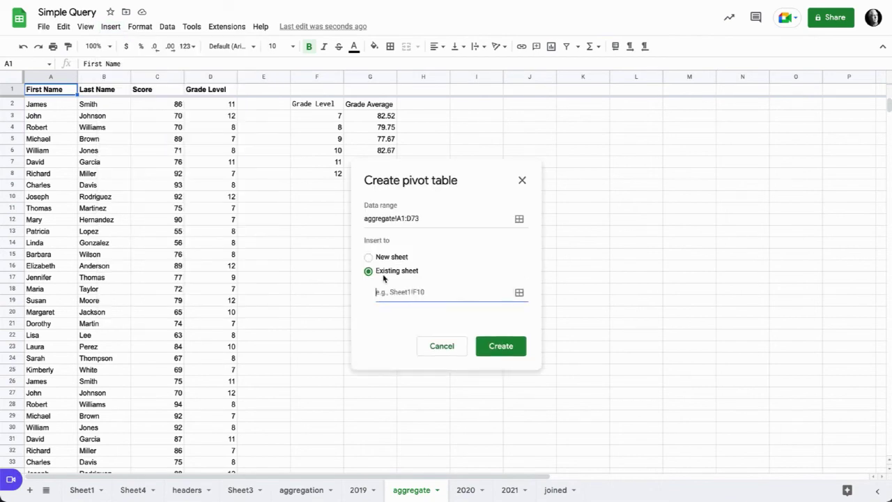
{"action": "left_click", "coordinate": [492, 110]}
{"action": "left_click", "coordinate": [510, 254]}
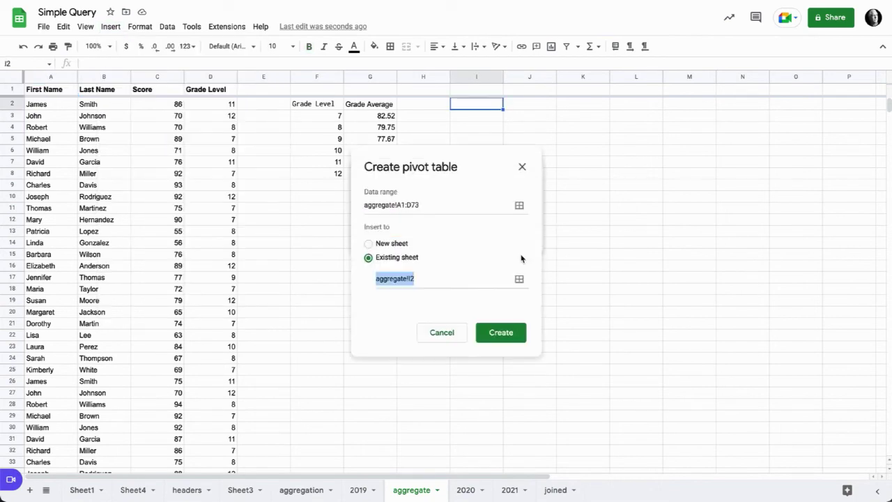
{"action": "left_click", "coordinate": [500, 332]}
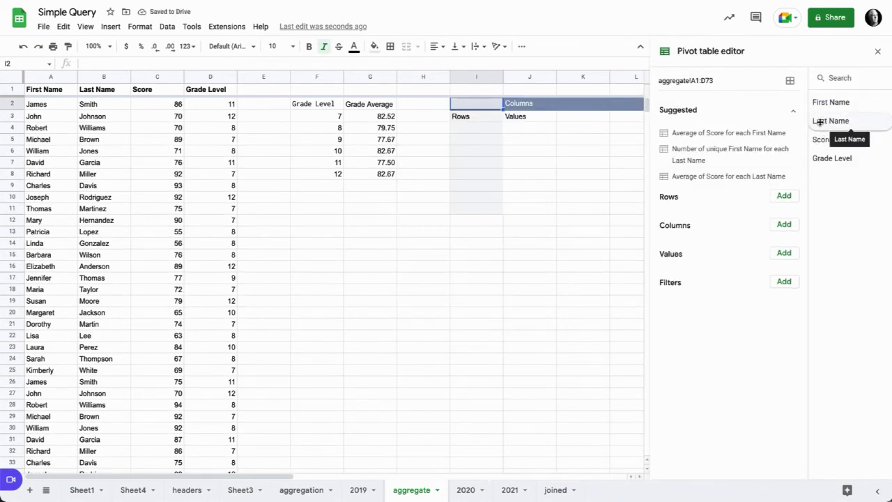
Step: Add Grade Level as pivot rows and Score as values summarized by AVERAGE
{"action": "left_click_drag", "start_coordinate": [823, 158], "coordinate": [697, 212]}
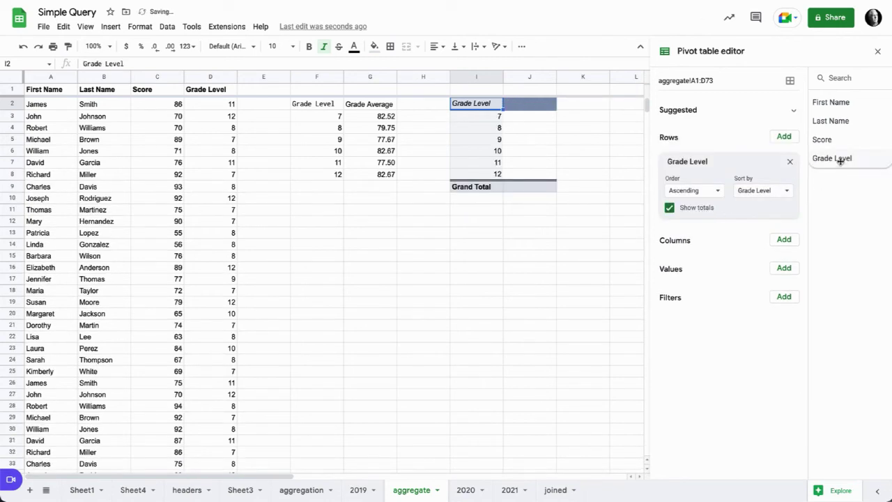
{"action": "left_click_drag", "start_coordinate": [836, 140], "coordinate": [697, 293]}
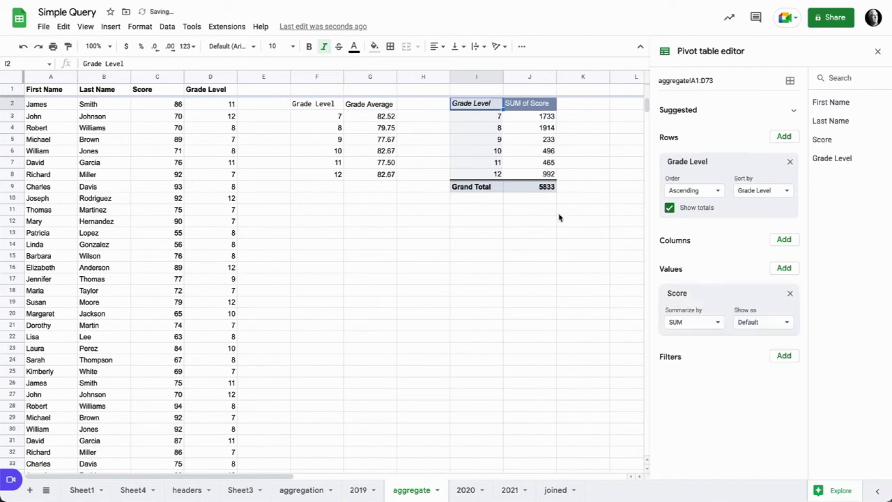
{"action": "left_click", "coordinate": [717, 322]}
{"action": "left_click", "coordinate": [715, 165]}
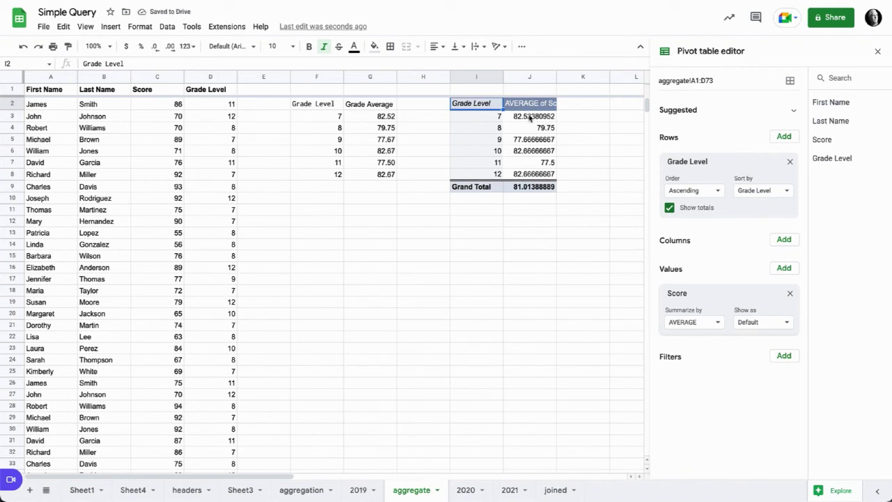
{"action": "left_click", "coordinate": [529, 77]}
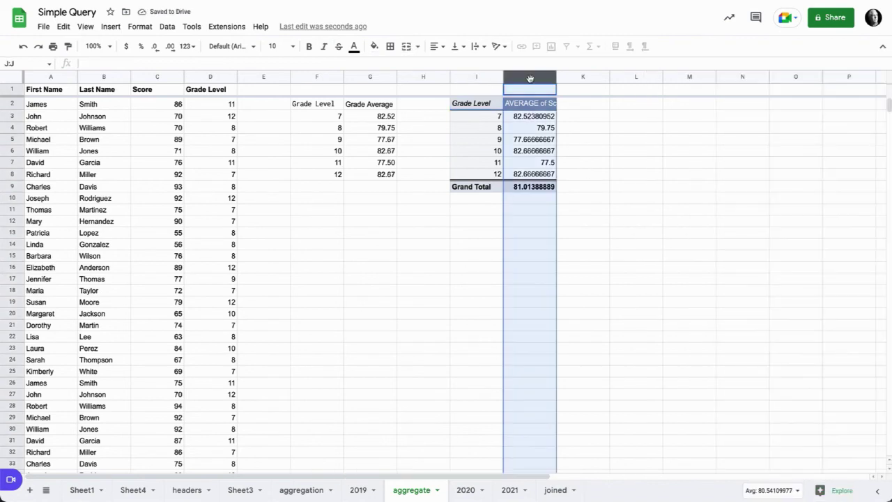
Step: Reduce the pivot's average column J to two decimal places
{"action": "left_click", "coordinate": [155, 46]}
{"action": "left_click", "coordinate": [155, 46]}
{"action": "left_click", "coordinate": [154, 47]}
{"action": "left_click", "coordinate": [155, 47]}
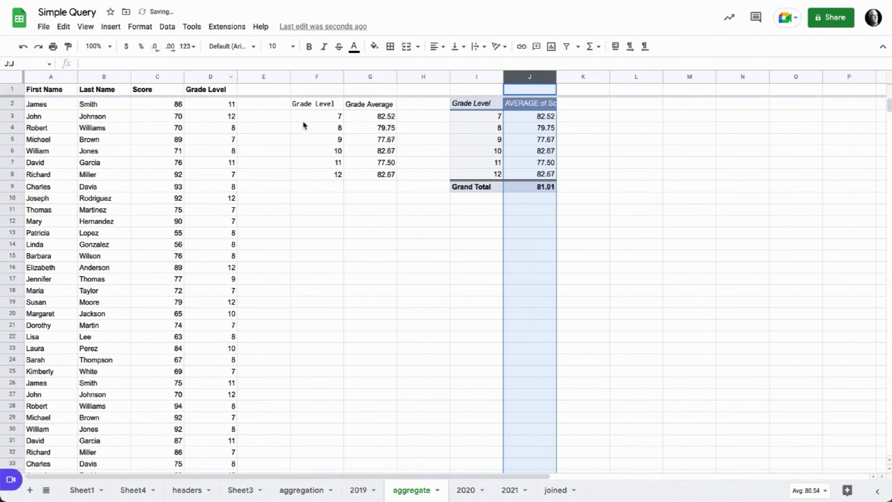
{"action": "left_click", "coordinate": [657, 221]}
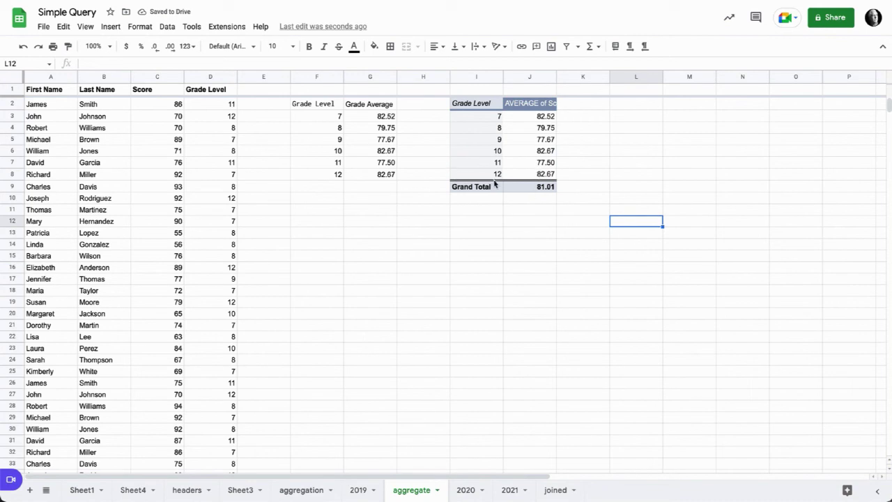
Step: Turn off Show totals in the pivot editor to remove the Grand Total row
{"action": "left_click", "coordinate": [524, 164]}
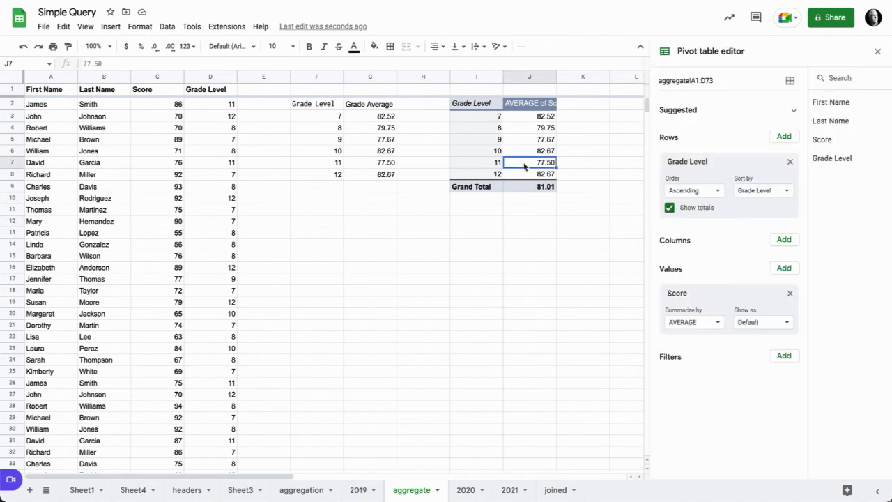
{"action": "left_click", "coordinate": [669, 208]}
{"action": "left_click", "coordinate": [589, 234]}
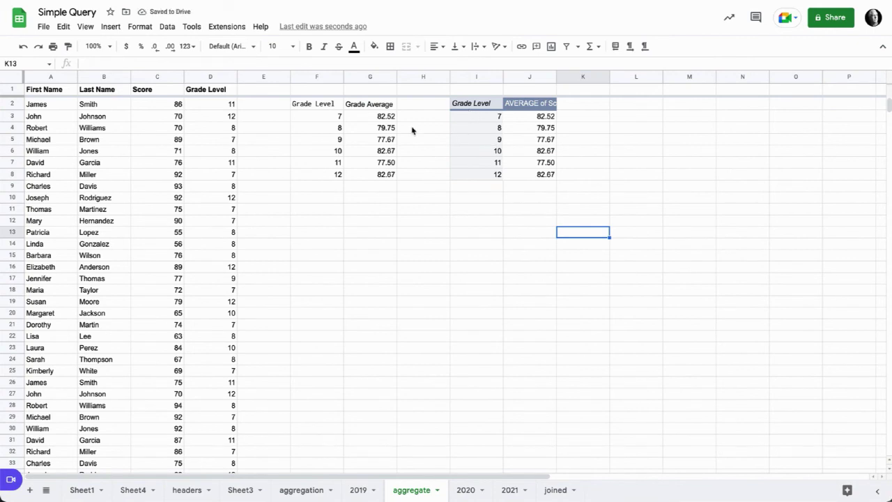
{"action": "left_click", "coordinate": [333, 110]}
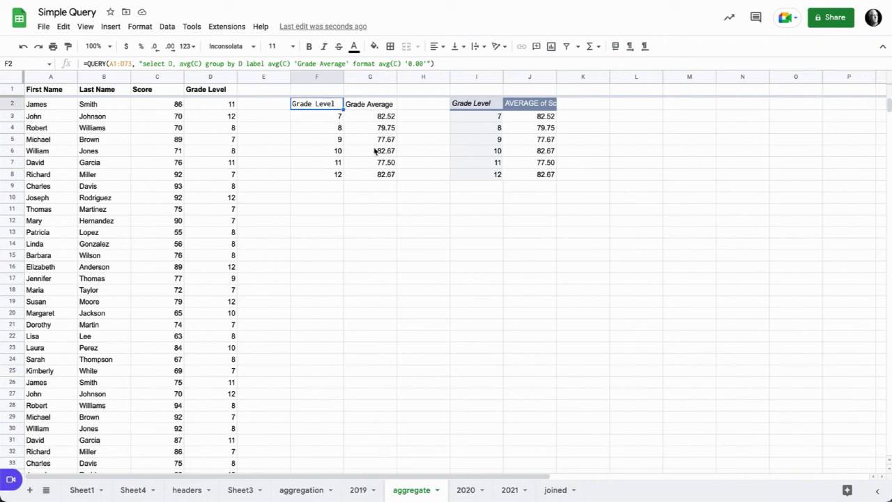
Step: Paste the grade-average QUERY into F1 on the 2019, 2020 and 2021 sheets, then return to aggregate
{"action": "triple_click", "coordinate": [289, 64]}
{"action": "key", "text": "ctrl+c"}
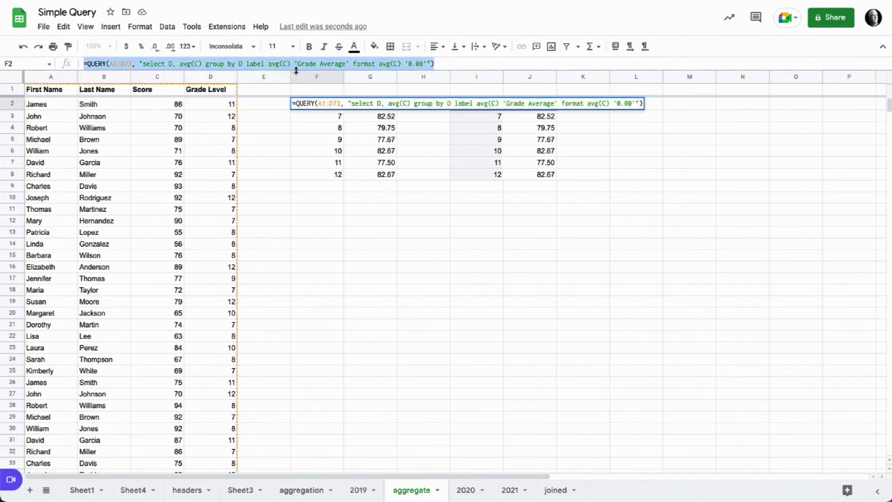
{"action": "left_click", "coordinate": [358, 489]}
{"action": "left_click", "coordinate": [322, 94]}
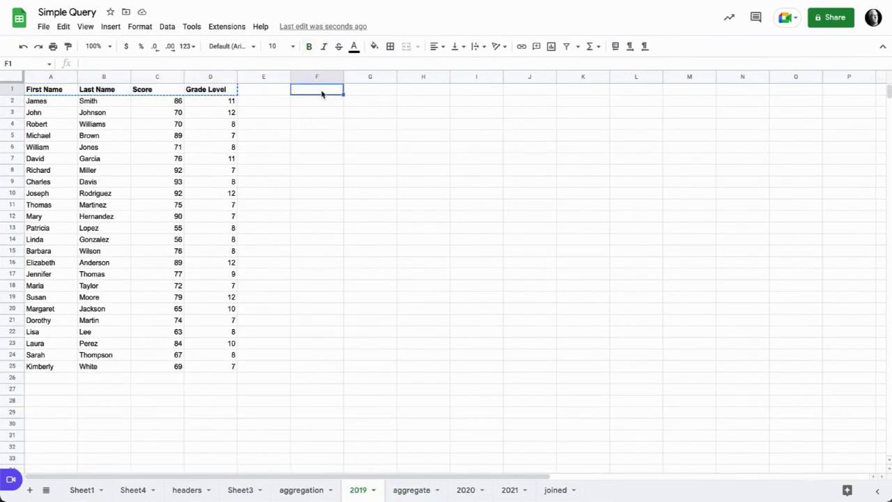
{"action": "key", "text": "ctrl+v"}
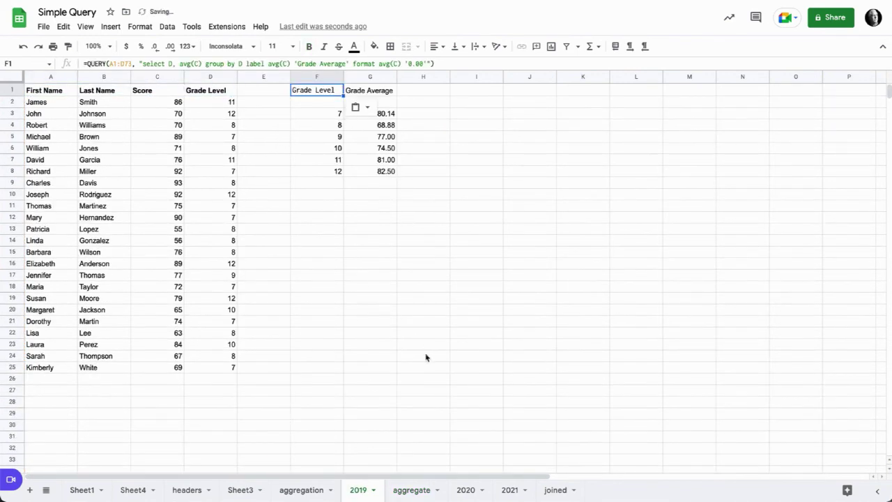
{"action": "left_click", "coordinate": [465, 489]}
{"action": "left_click", "coordinate": [319, 92]}
{"action": "key", "text": "ctrl+v"}
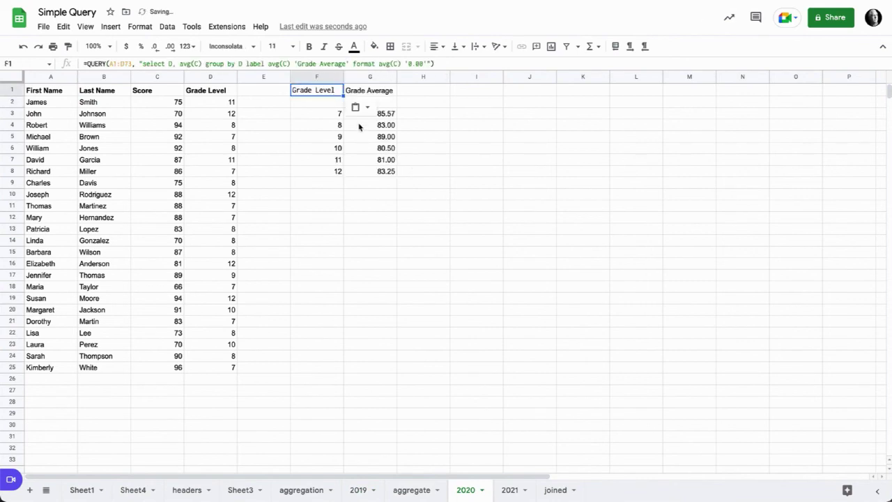
{"action": "left_click", "coordinate": [509, 490]}
{"action": "left_click", "coordinate": [313, 93]}
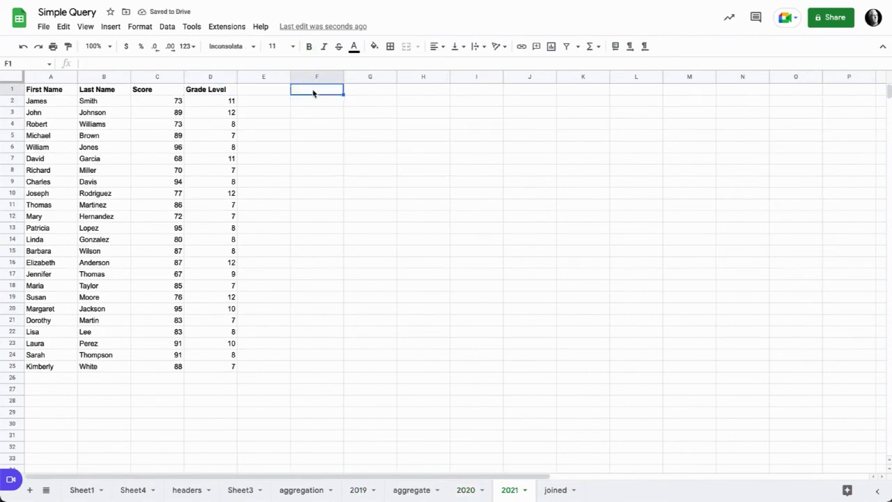
{"action": "key", "text": "ctrl+v"}
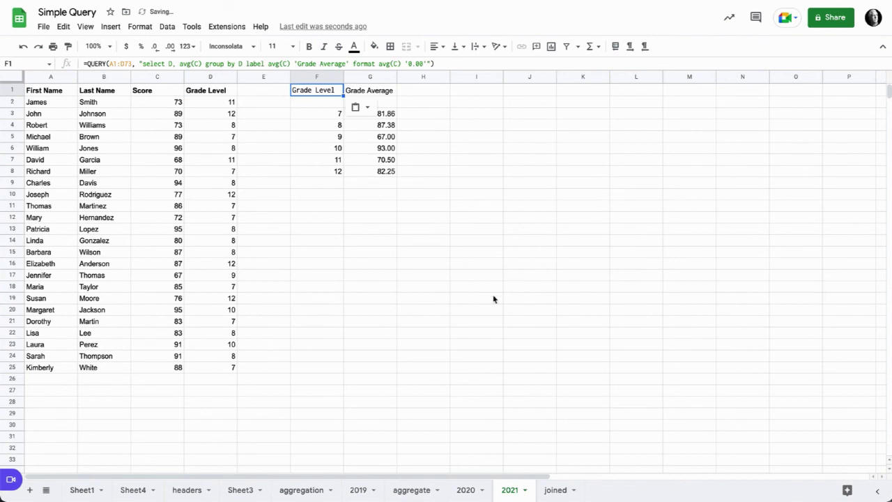
{"action": "left_click", "coordinate": [418, 489]}
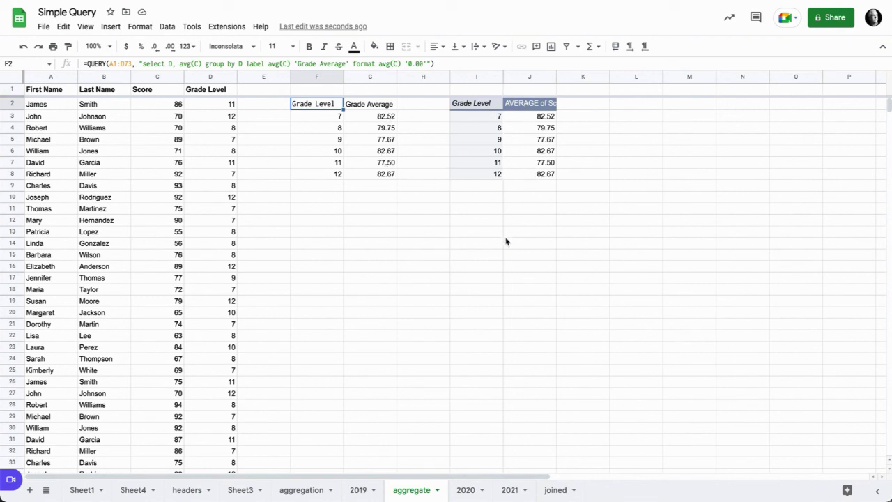
{"action": "left_click", "coordinate": [480, 106]}
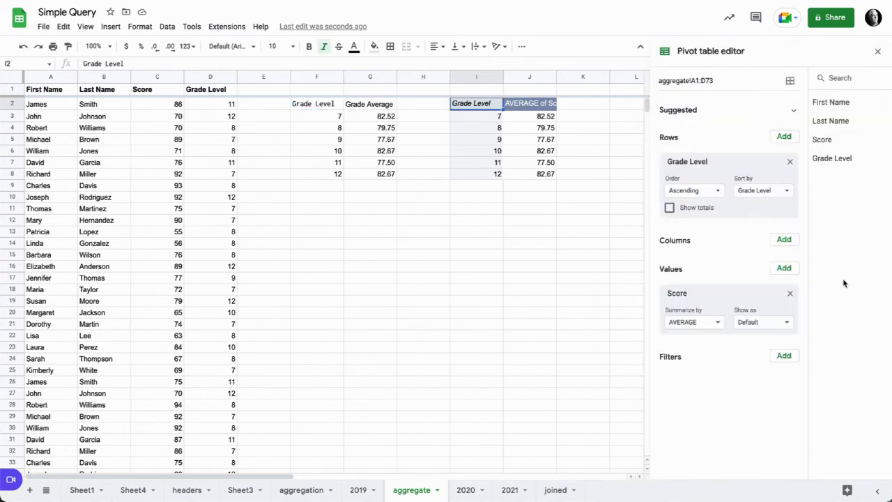
{"action": "left_click", "coordinate": [877, 51]}
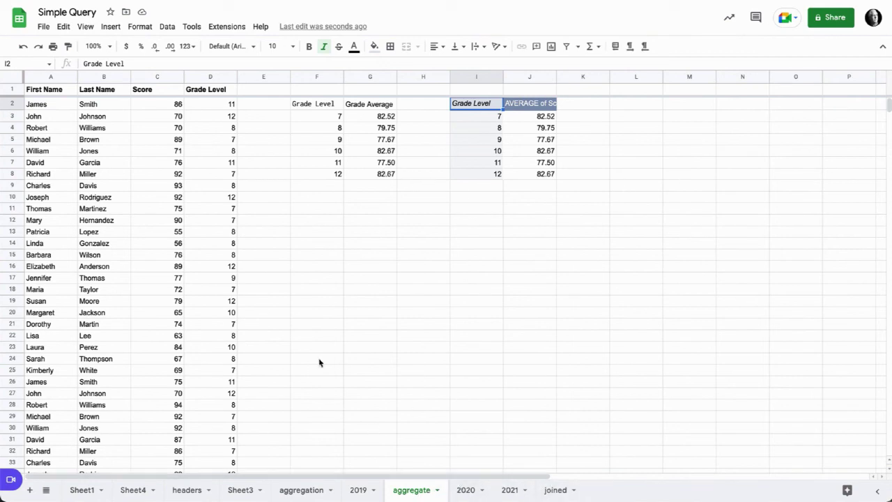
{"action": "left_click", "coordinate": [47, 93]}
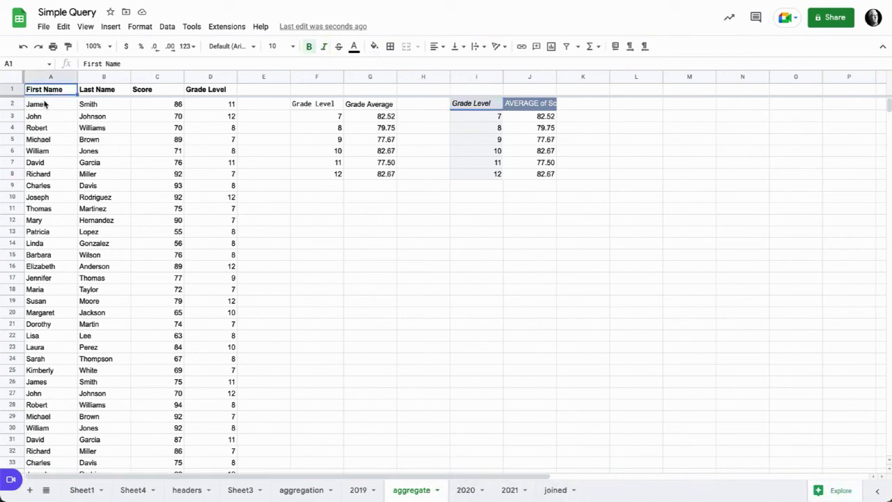
{"action": "left_click", "coordinate": [45, 104]}
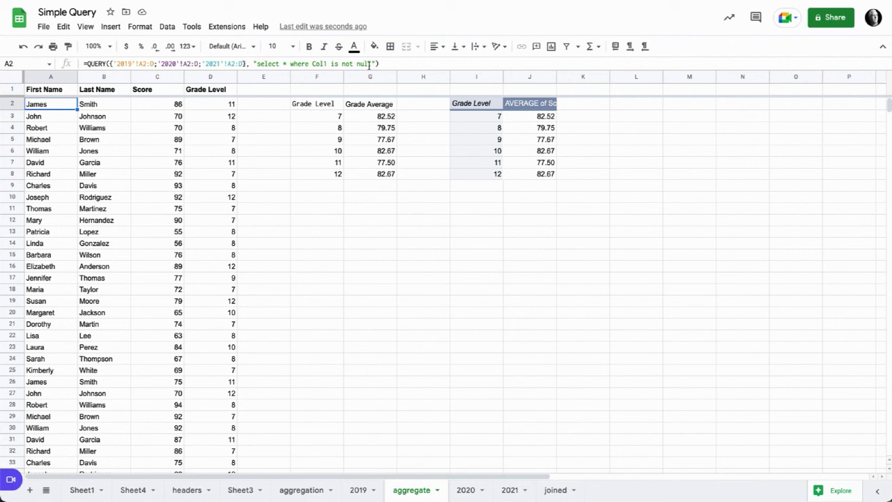
{"action": "left_click", "coordinate": [322, 105]}
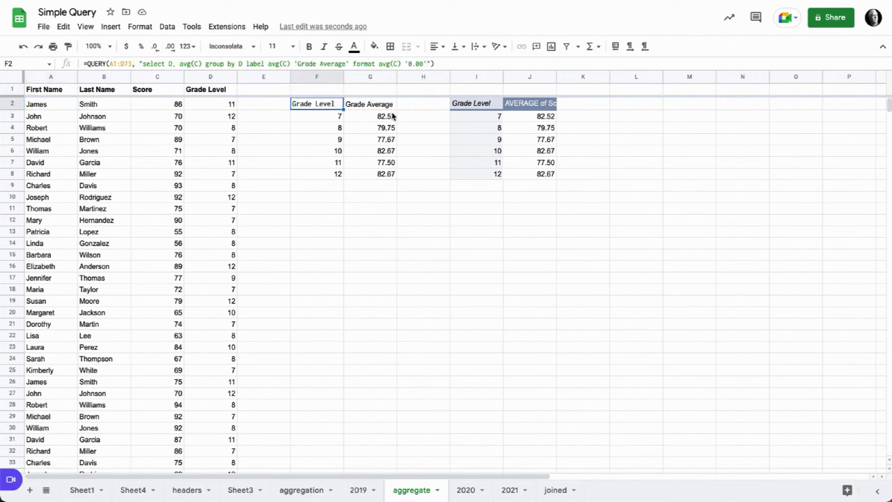